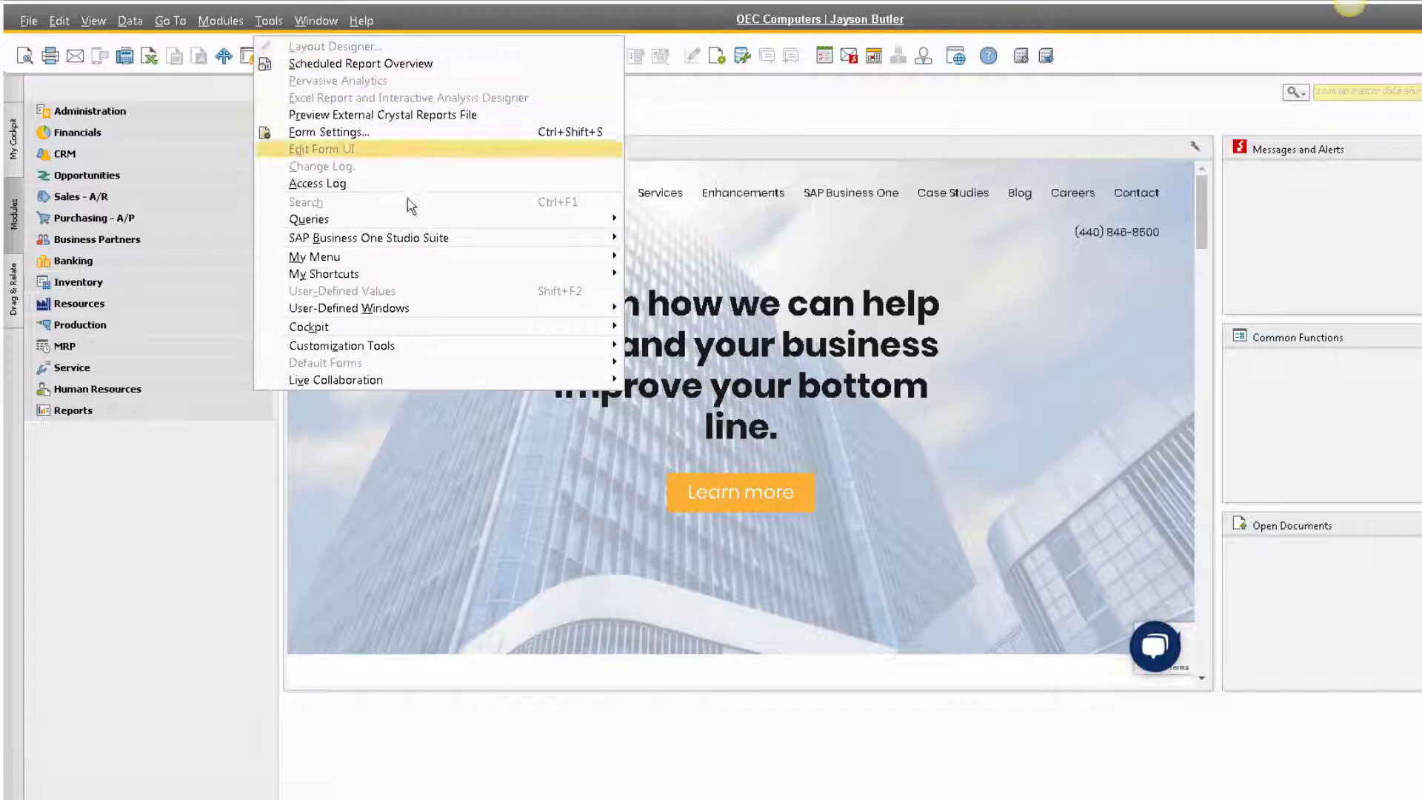
Step: Launch the Query Generator, then bring up a blank A/R Invoice form, number 357
mouse_move(579, 225)
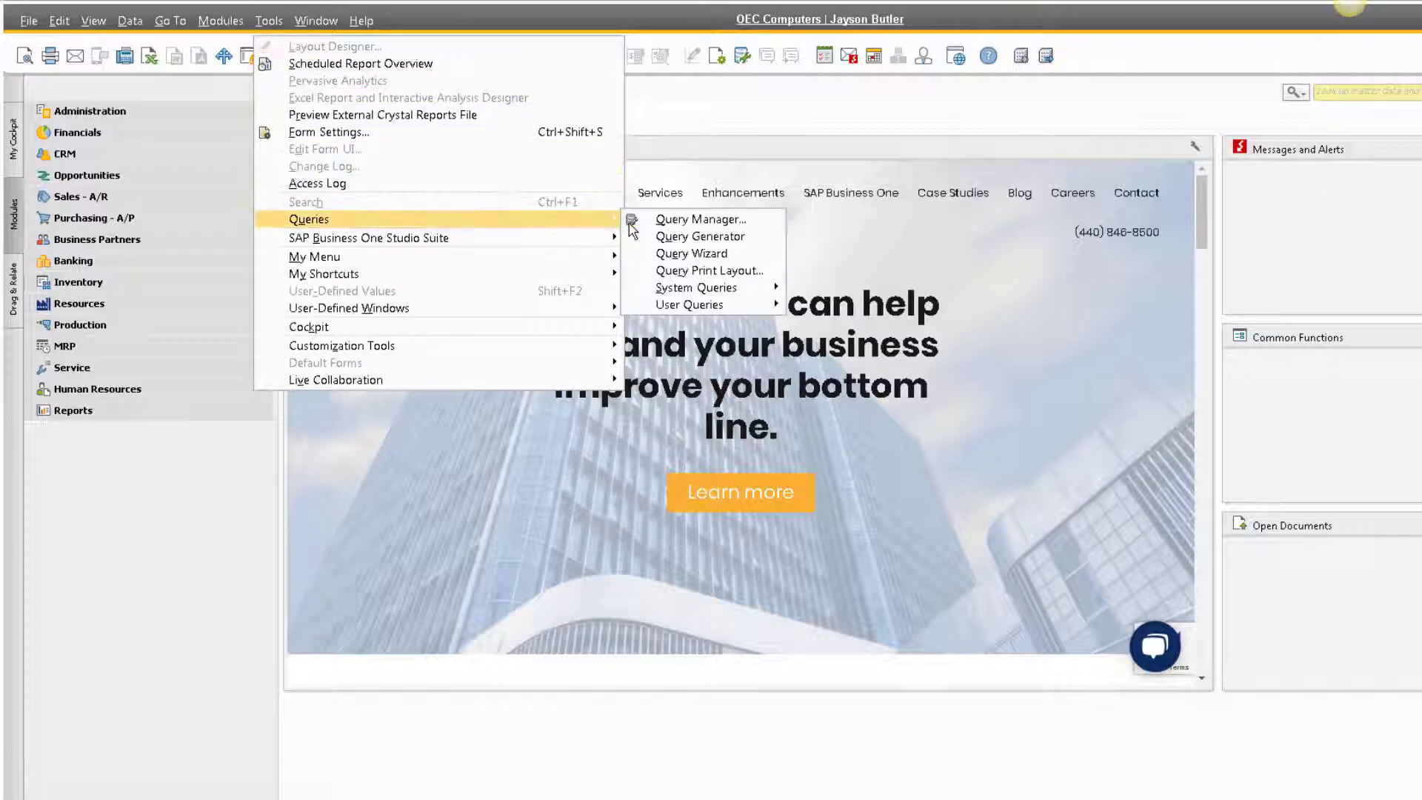
left_click(756, 239)
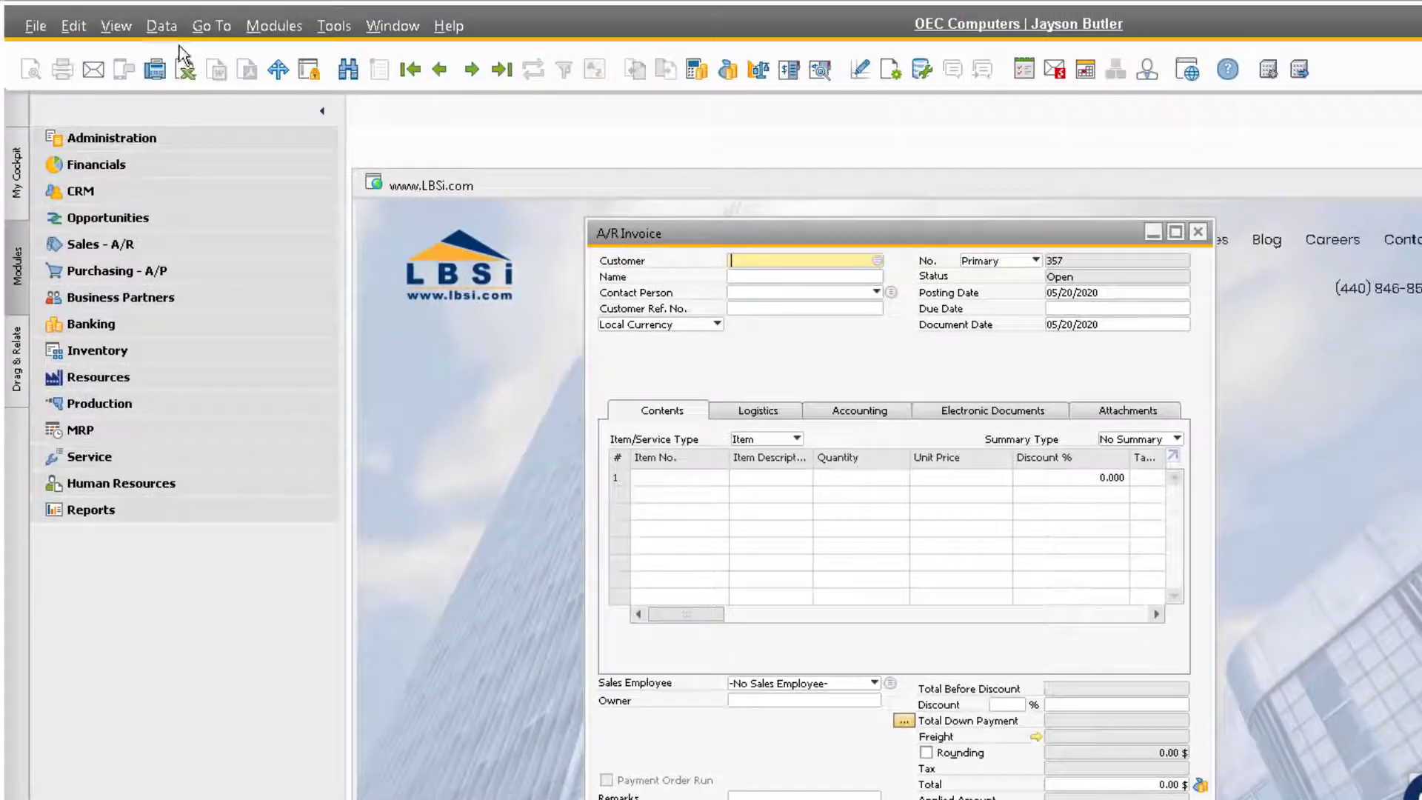
left_click(117, 22)
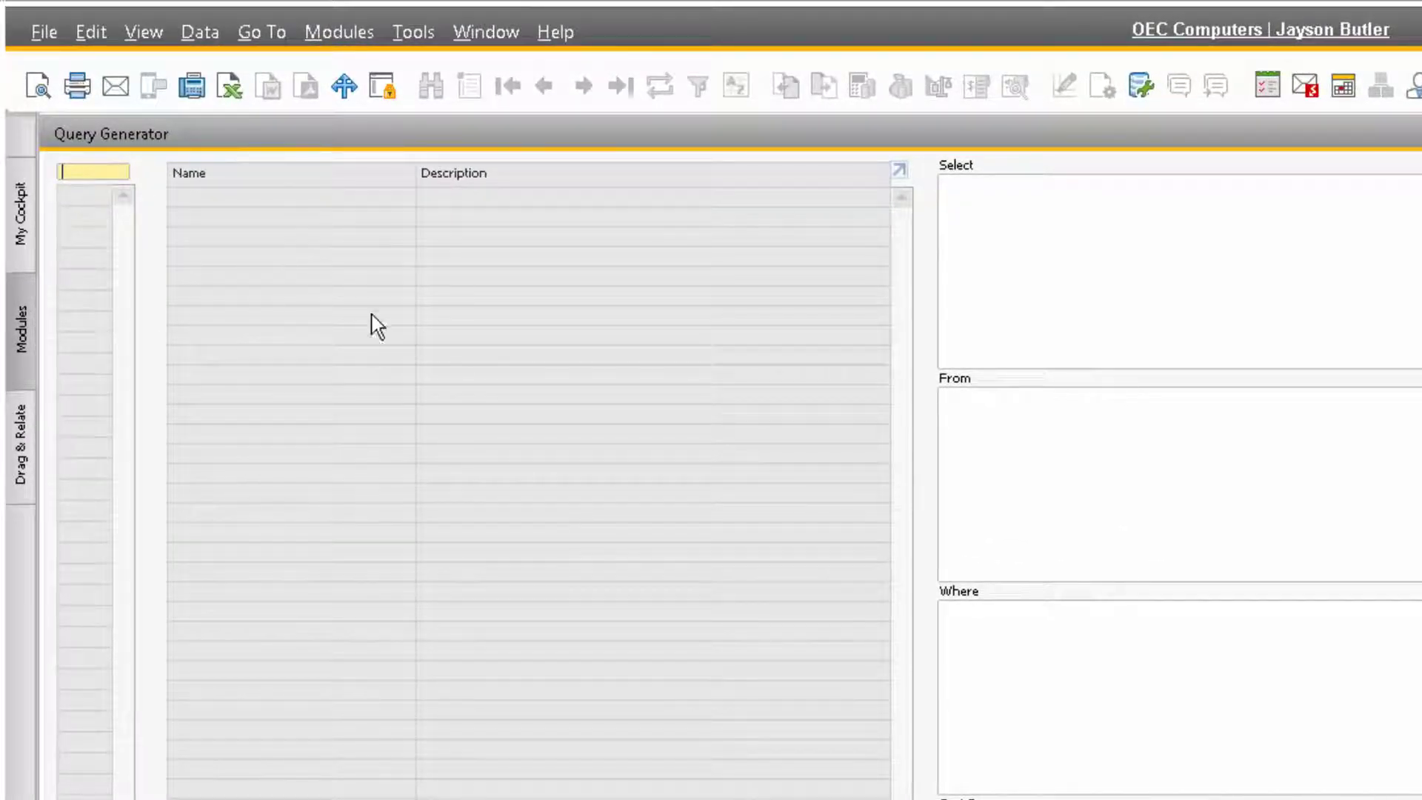
Step: Add the OINV and INV1 tables so invoices join their lines on DocEntry
type("OINV")
key("Return")
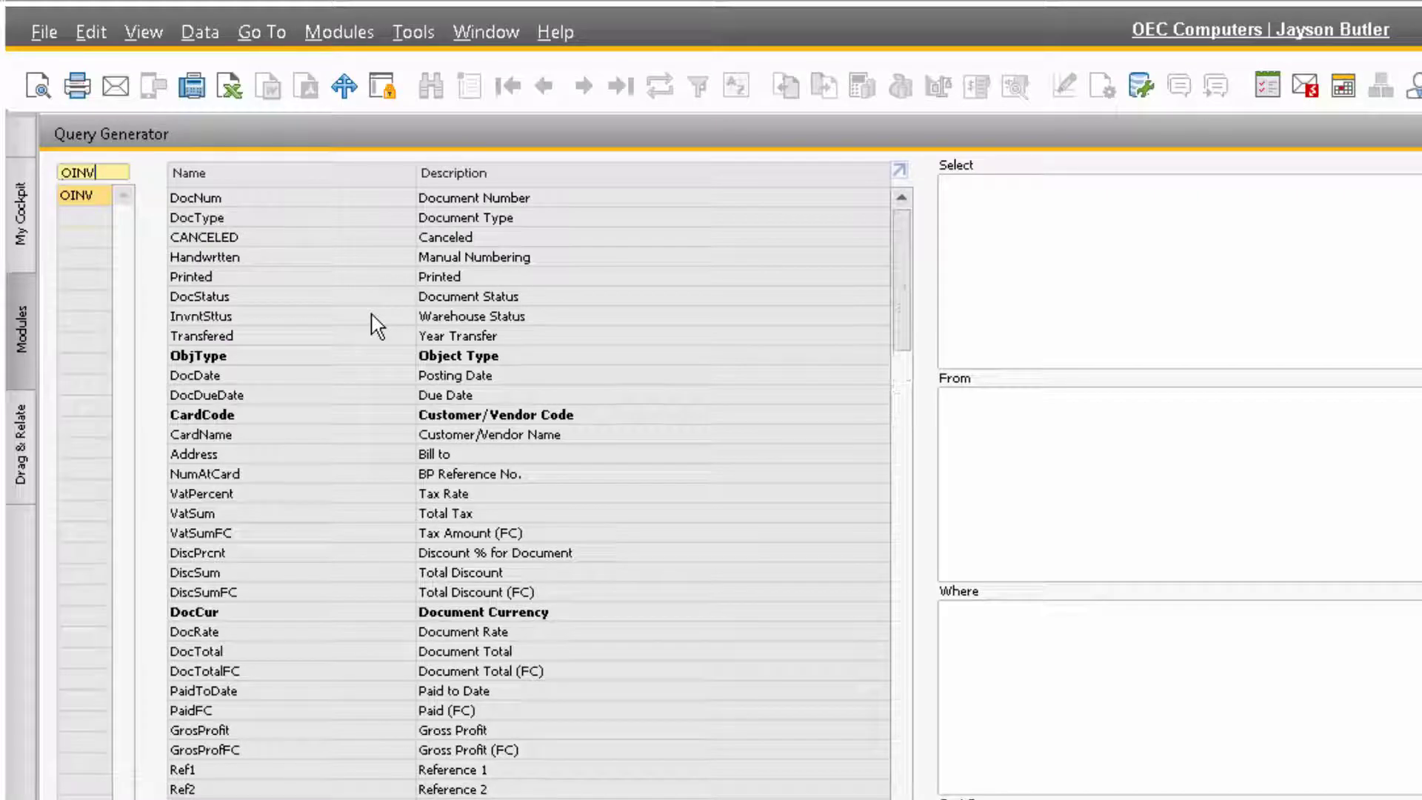
left_click(108, 171)
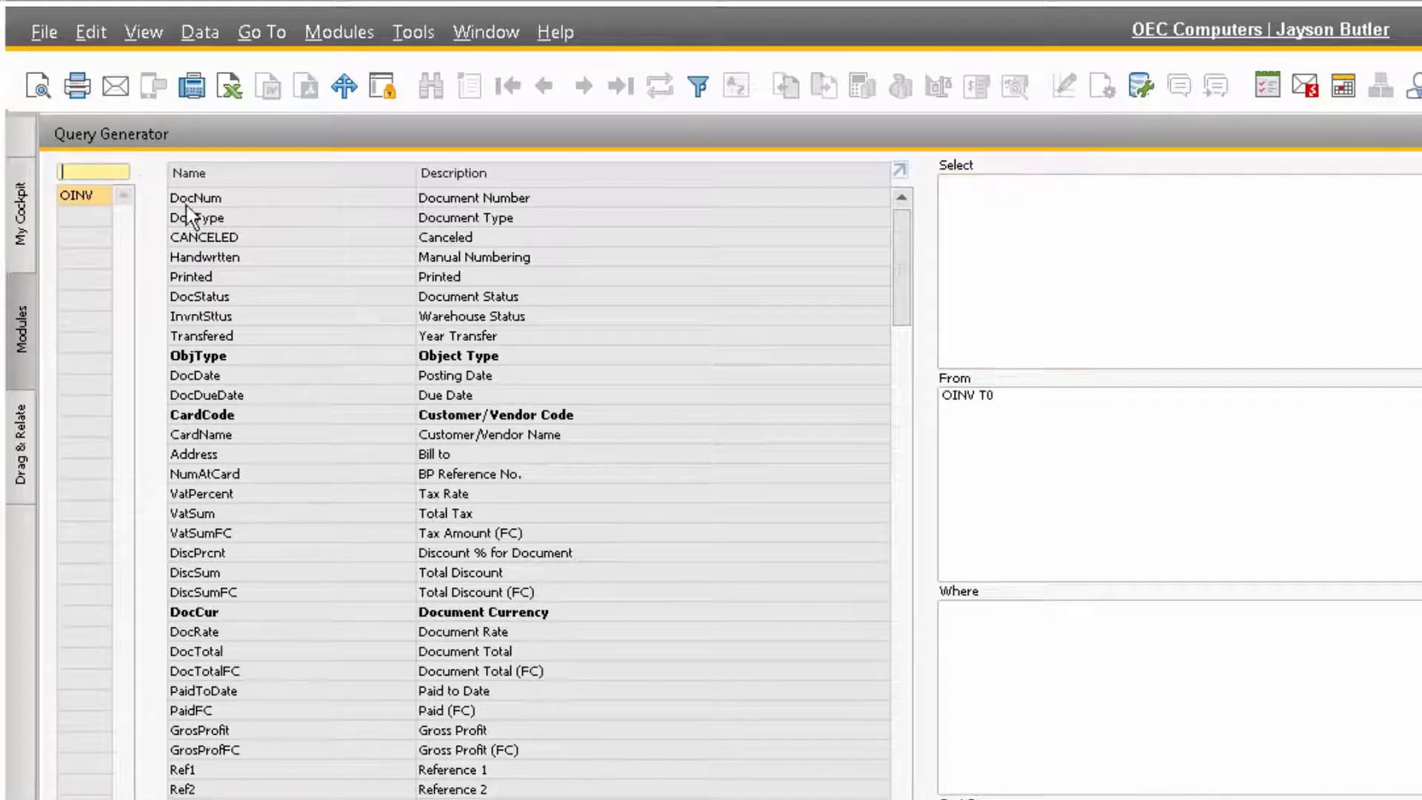
type("INV1")
key("Return")
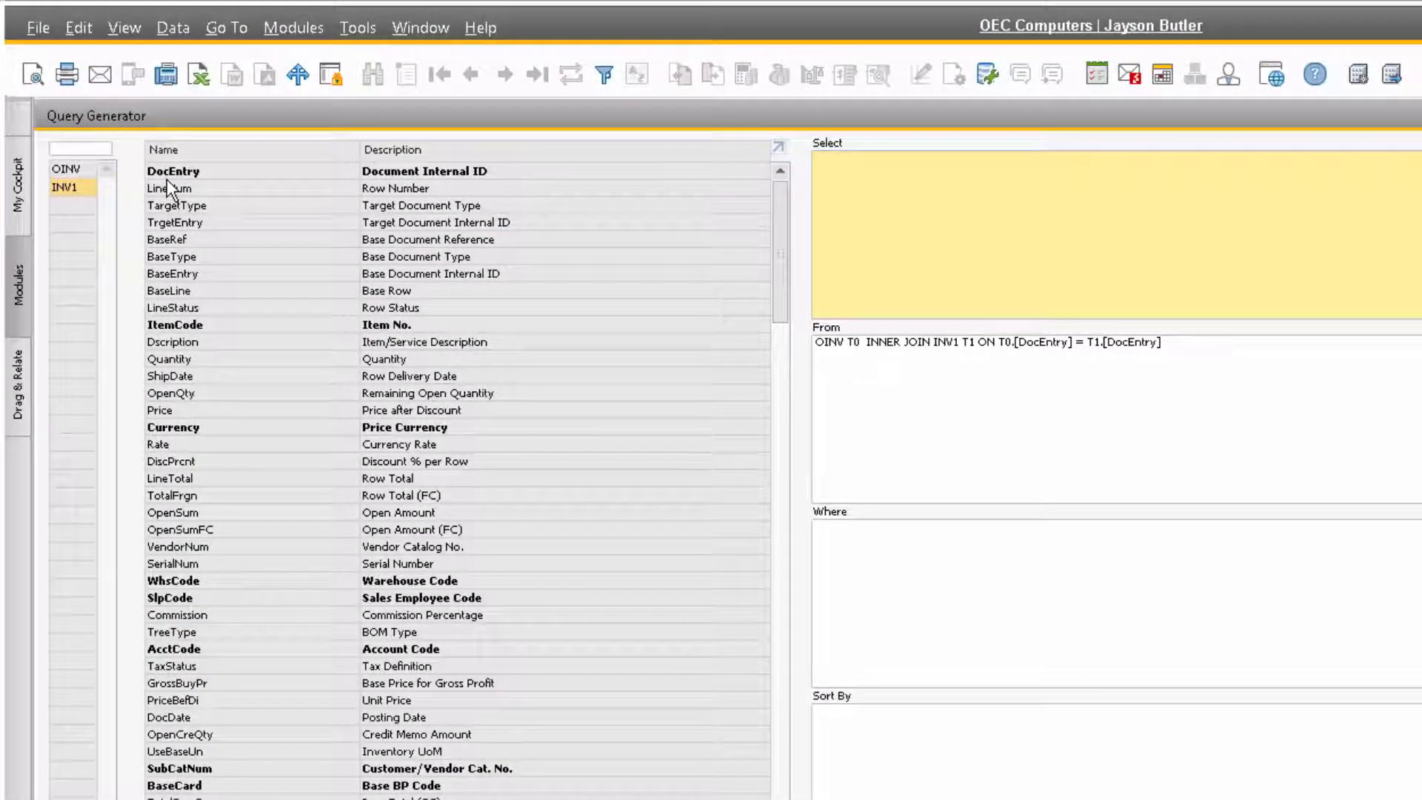
left_click(865, 345)
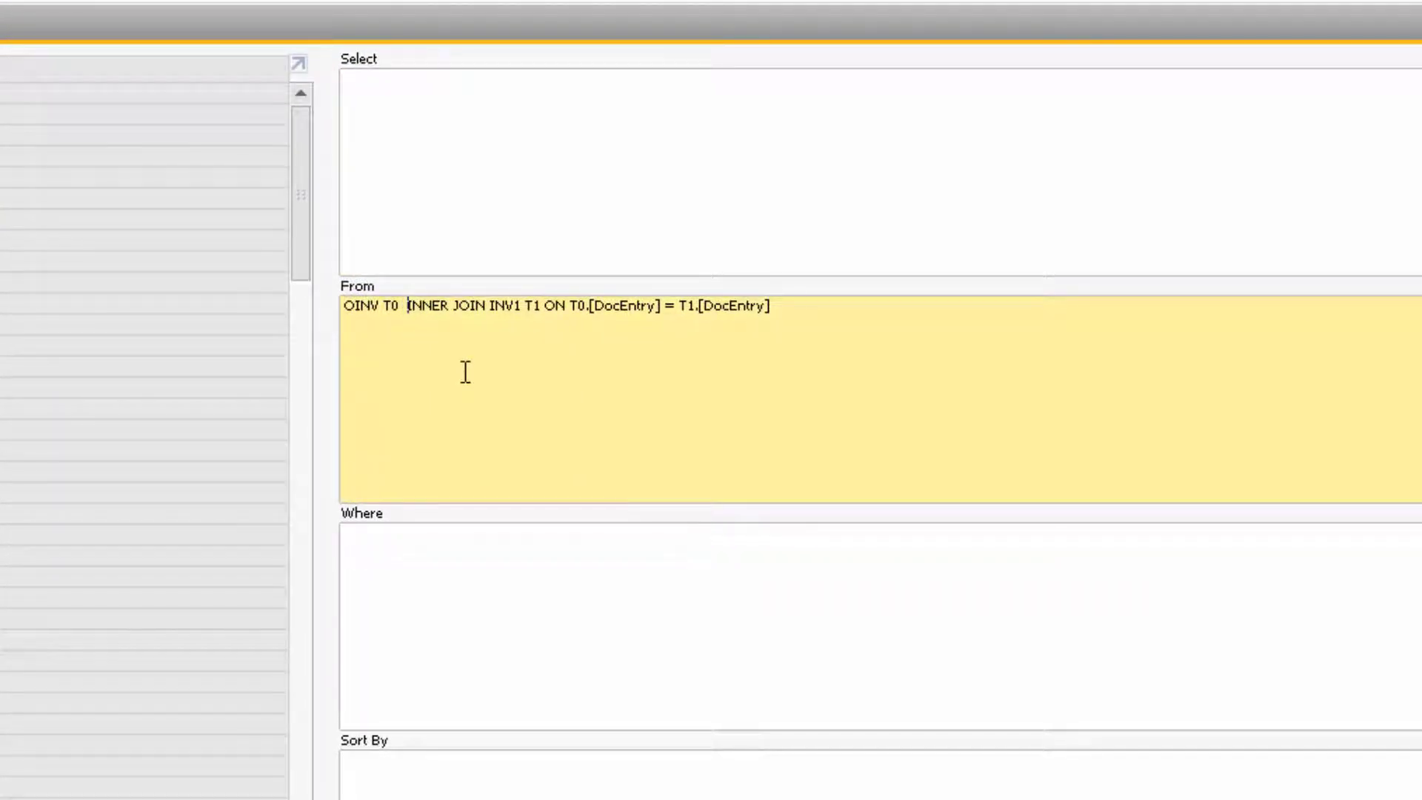
Step: Move the INNER JOIN onto its own line and add 'with (NOLOCK)' after OINV T0 and INV1 T1
key("Return")
left_click(436, 306)
type("with")
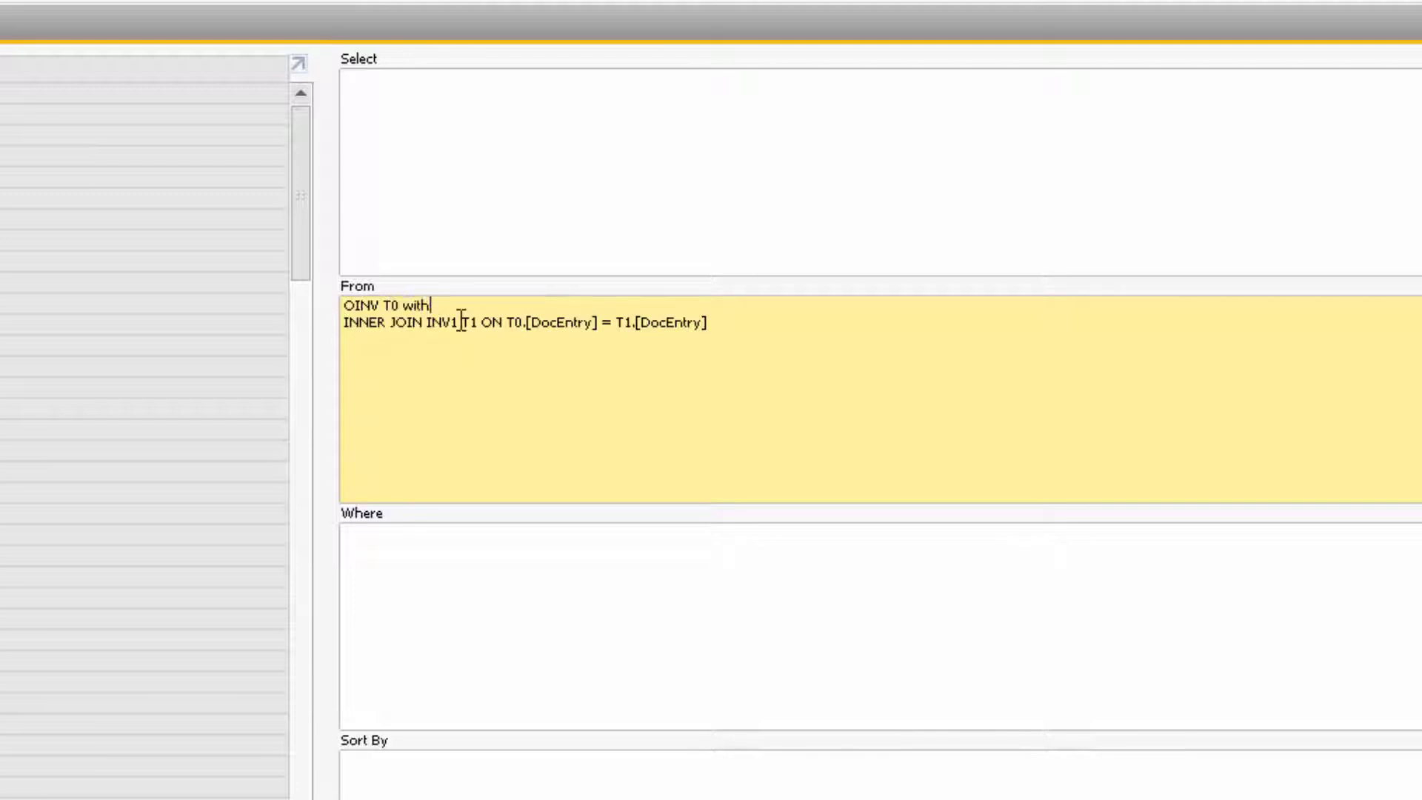
type(" (NOLOCK)")
left_click(478, 322)
type("with (NO")
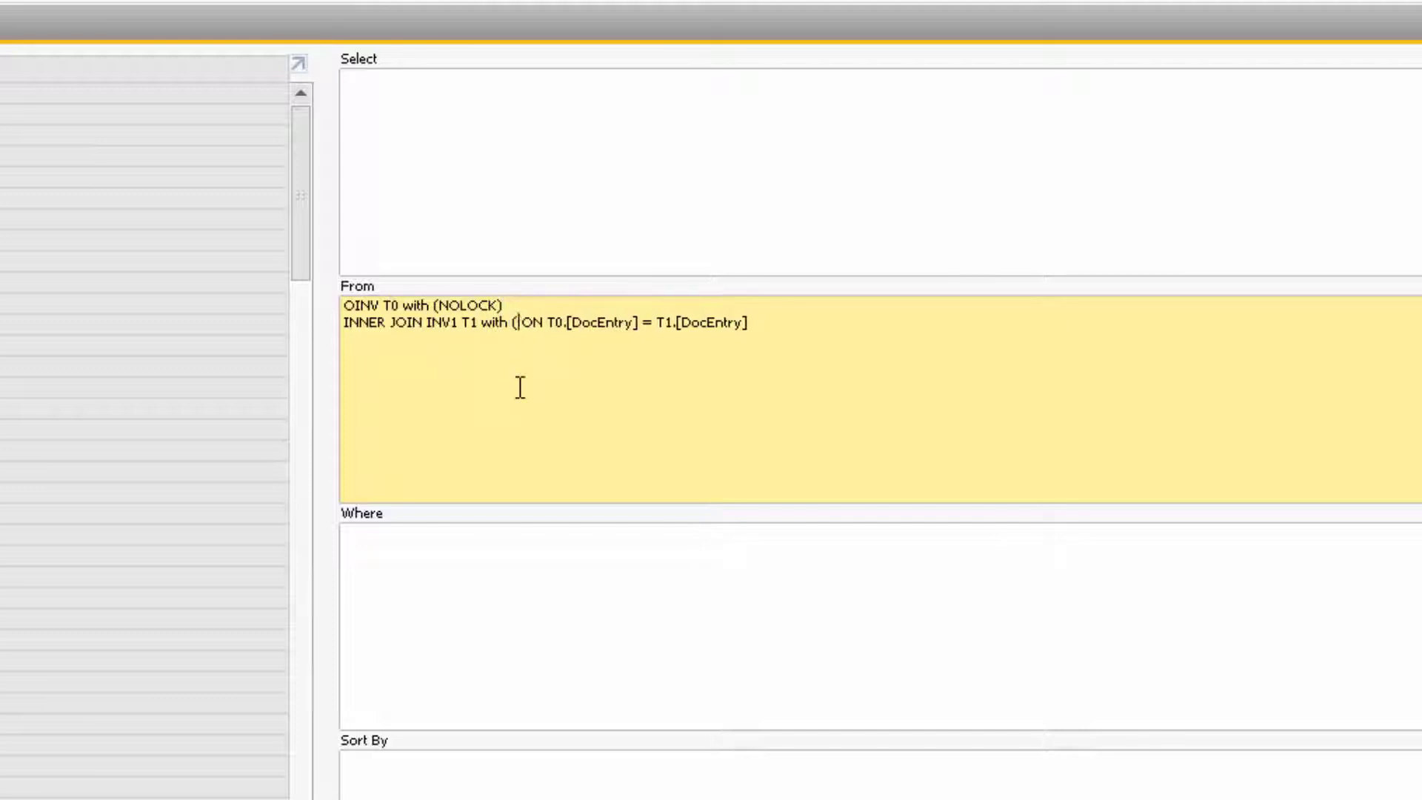
type("LOCK)")
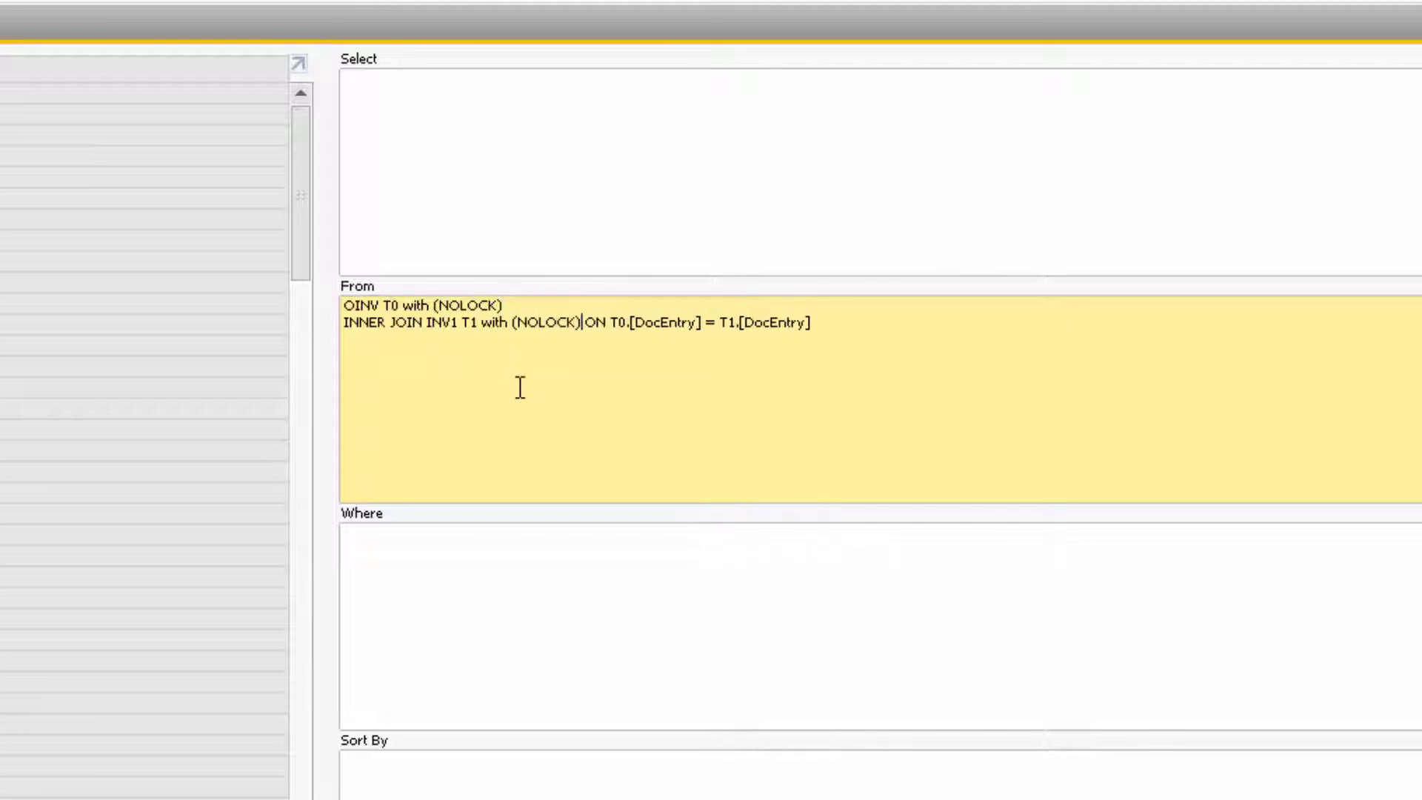
left_click(873, 341)
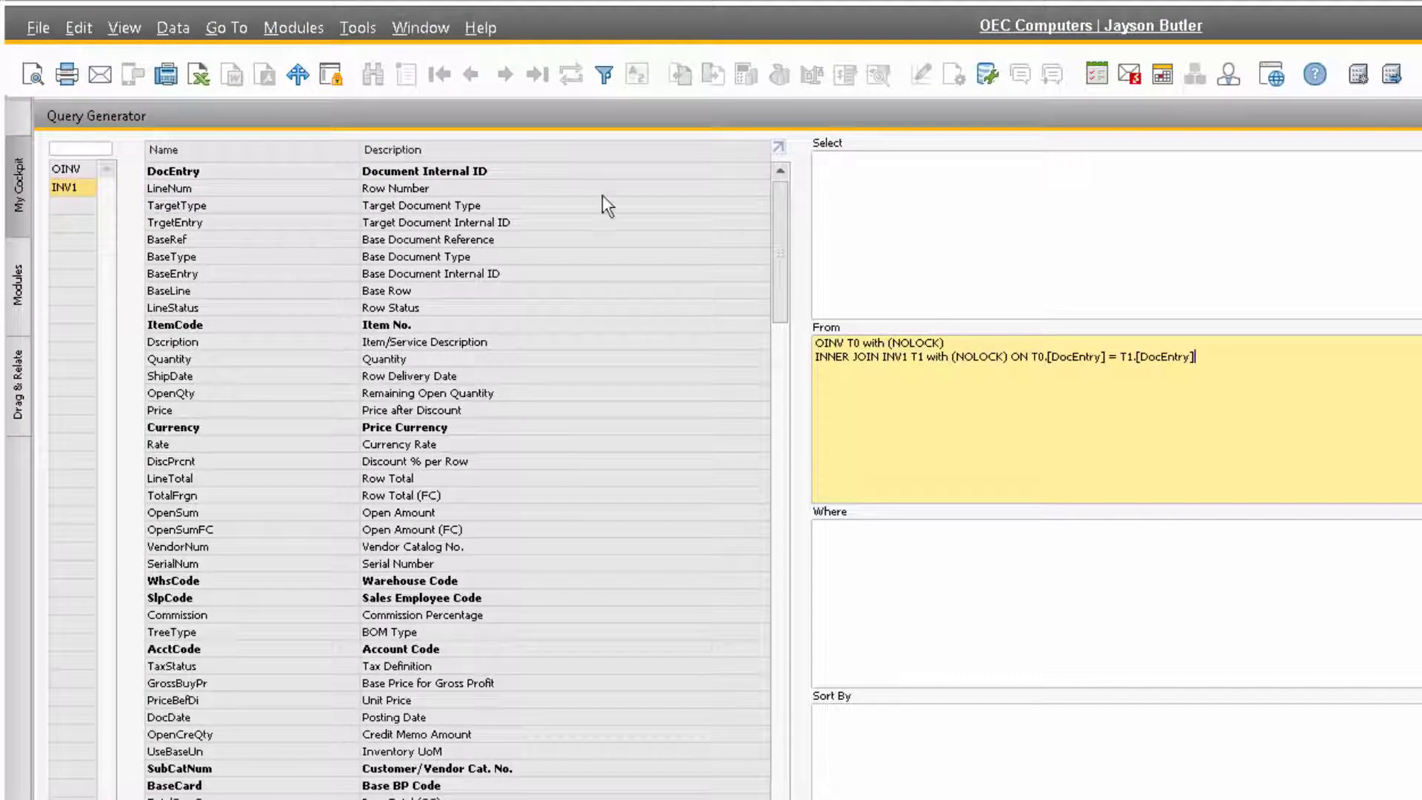
left_click(843, 166)
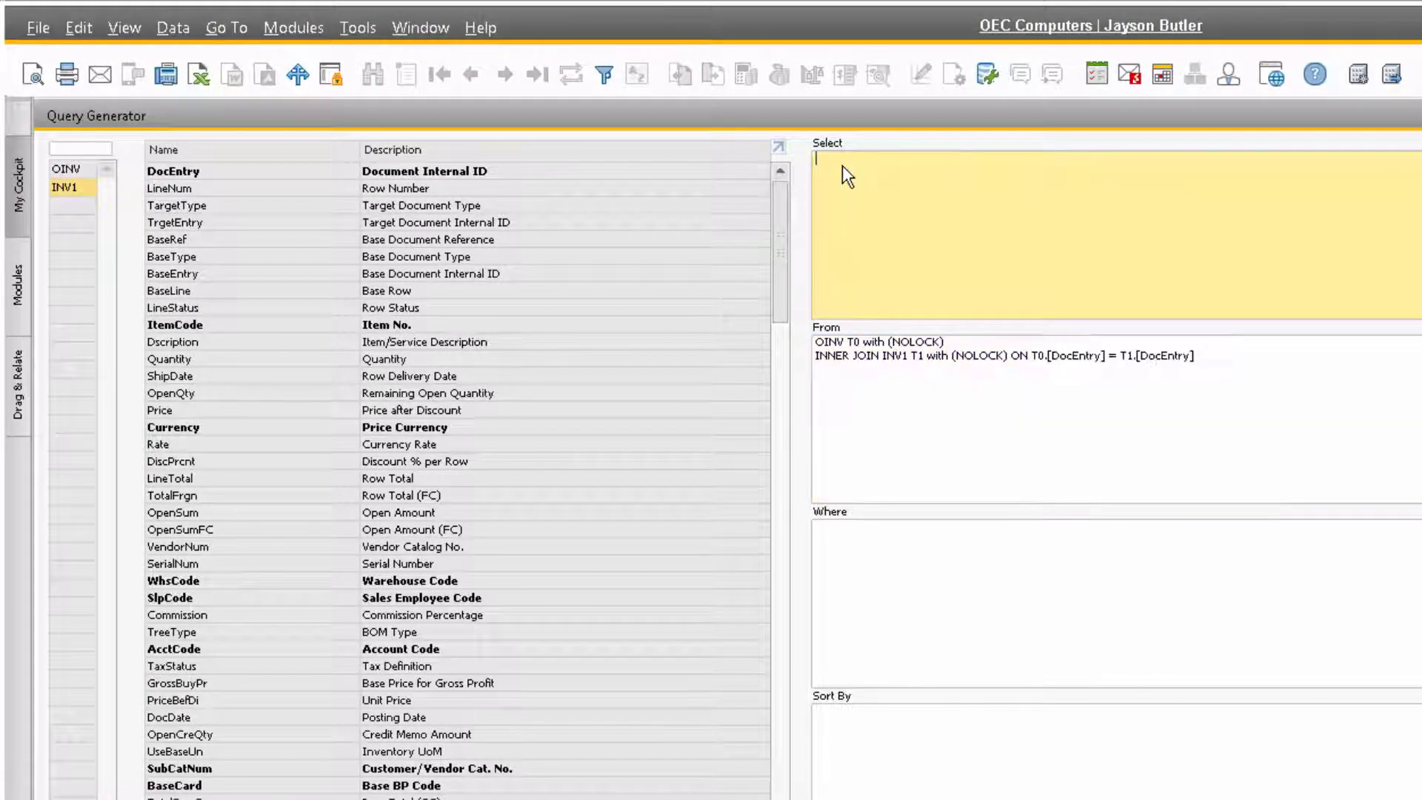
Step: Select DocNum, ItemCode, Dscription, Quantity, PriceBefDi and LineTotal, then preview the 42 invoice lines
left_click(73, 169)
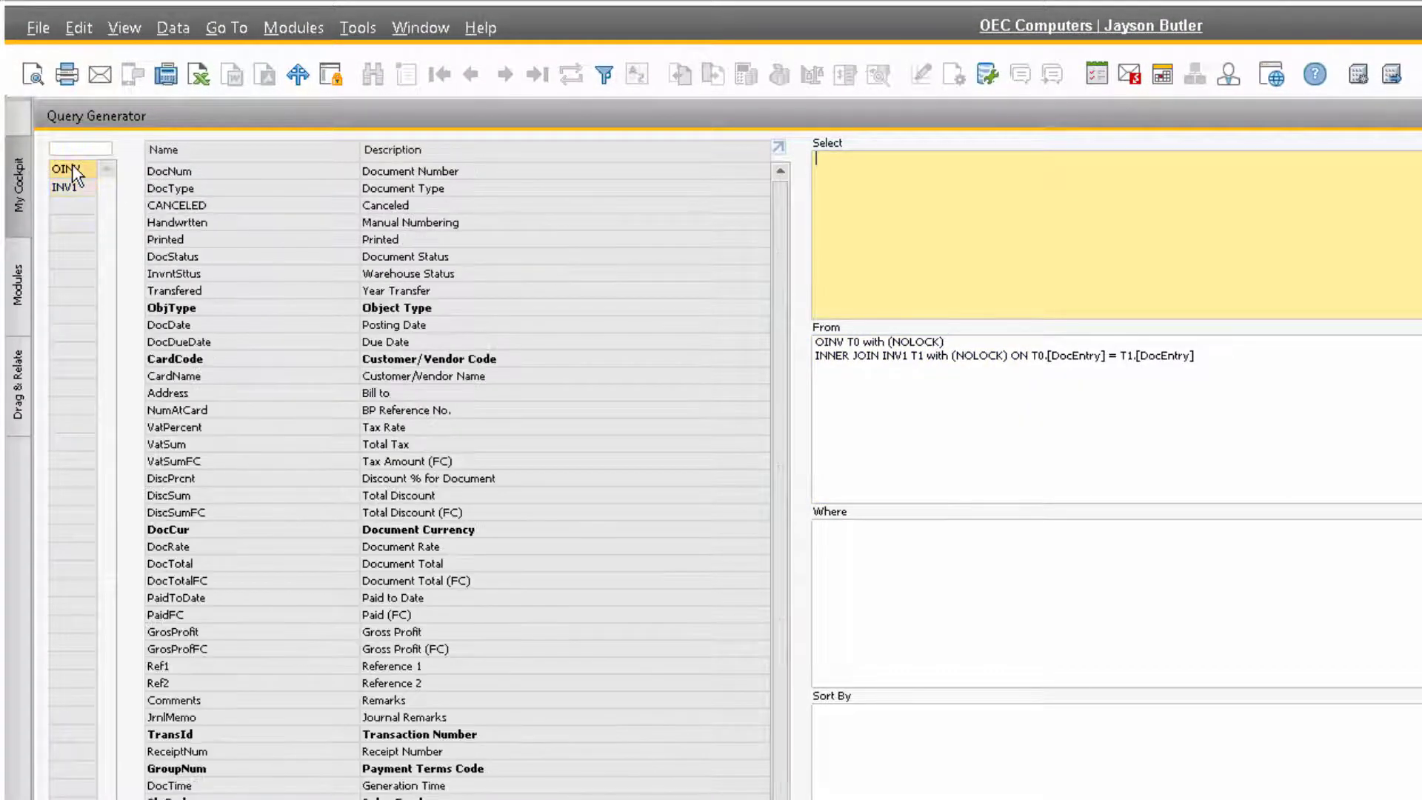
double_click(211, 171)
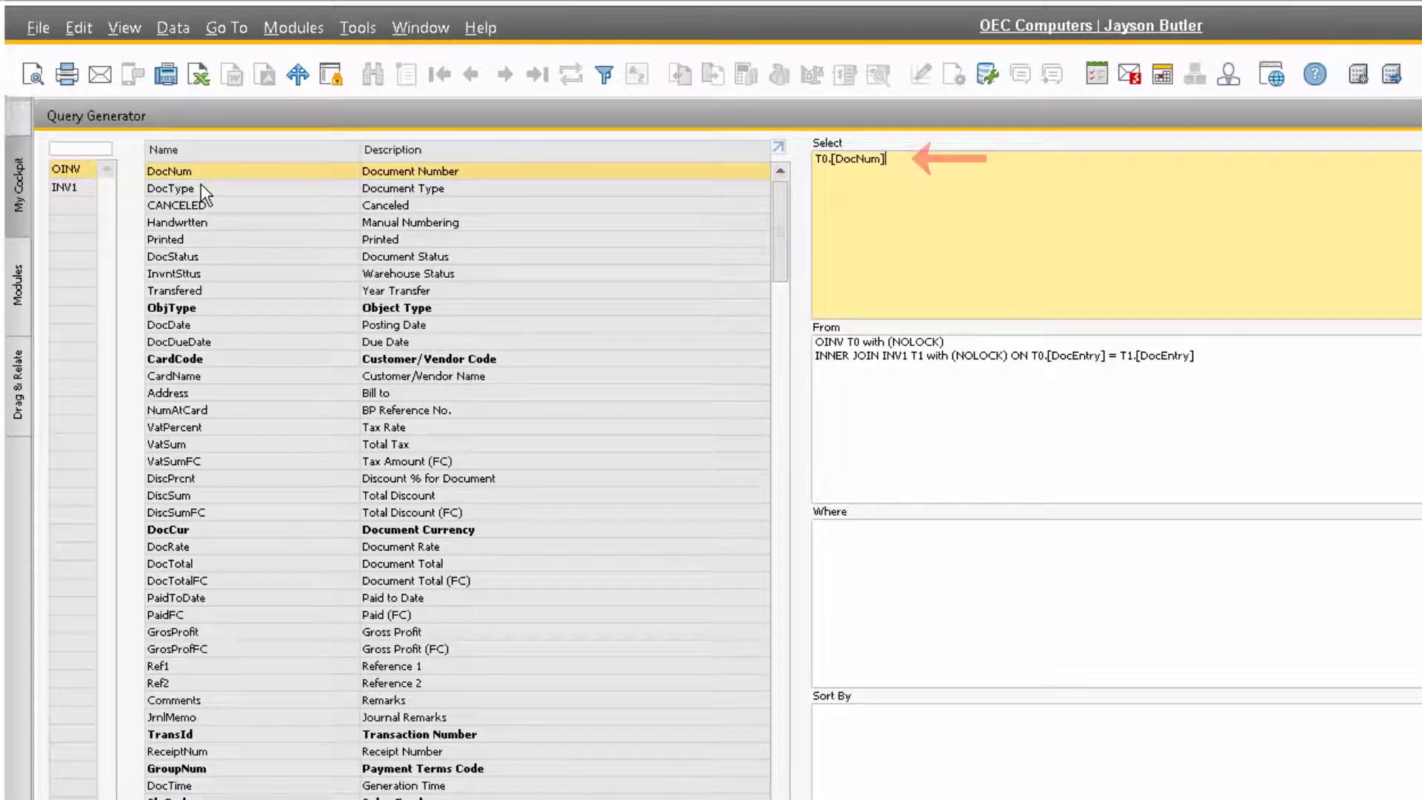
left_click(88, 188)
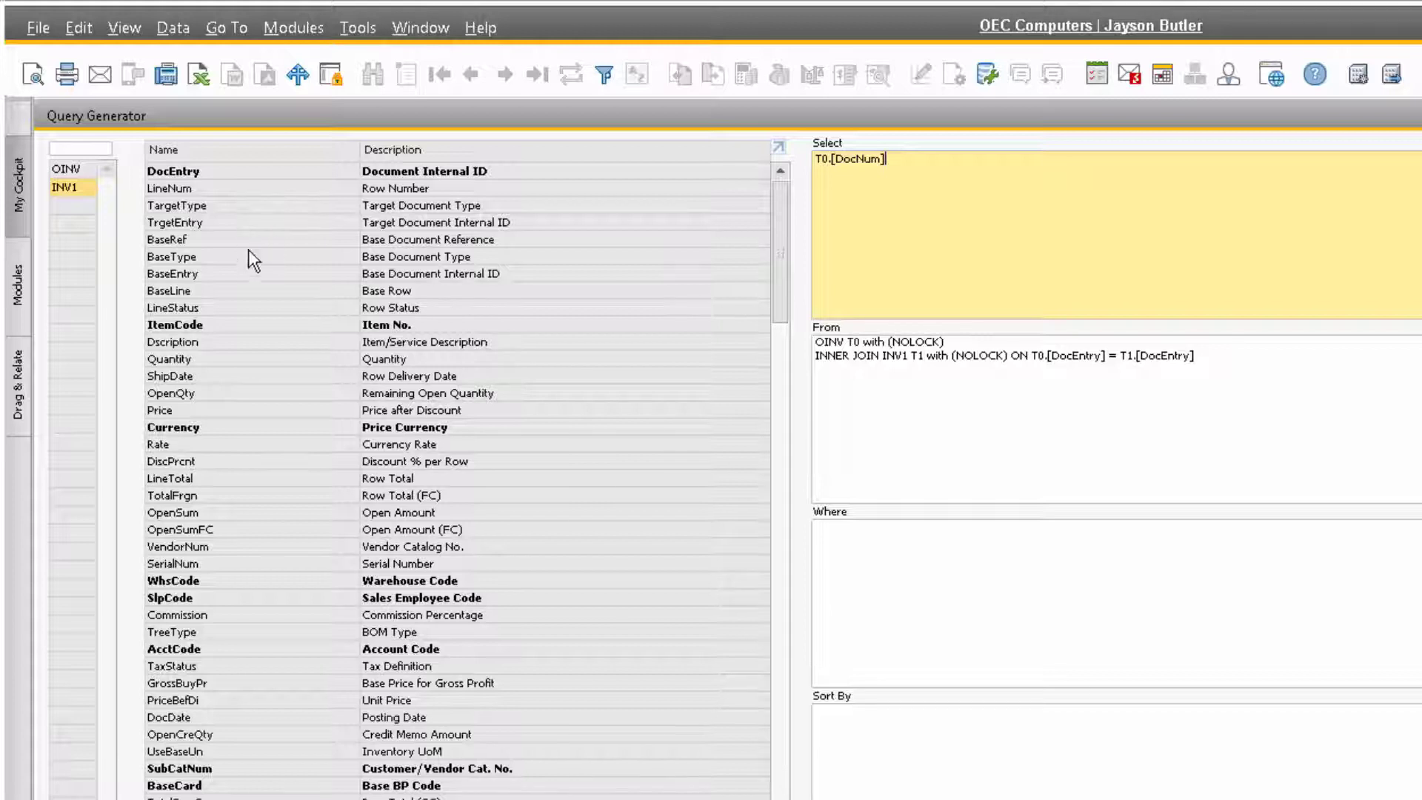
double_click(229, 323)
double_click(216, 341)
double_click(215, 362)
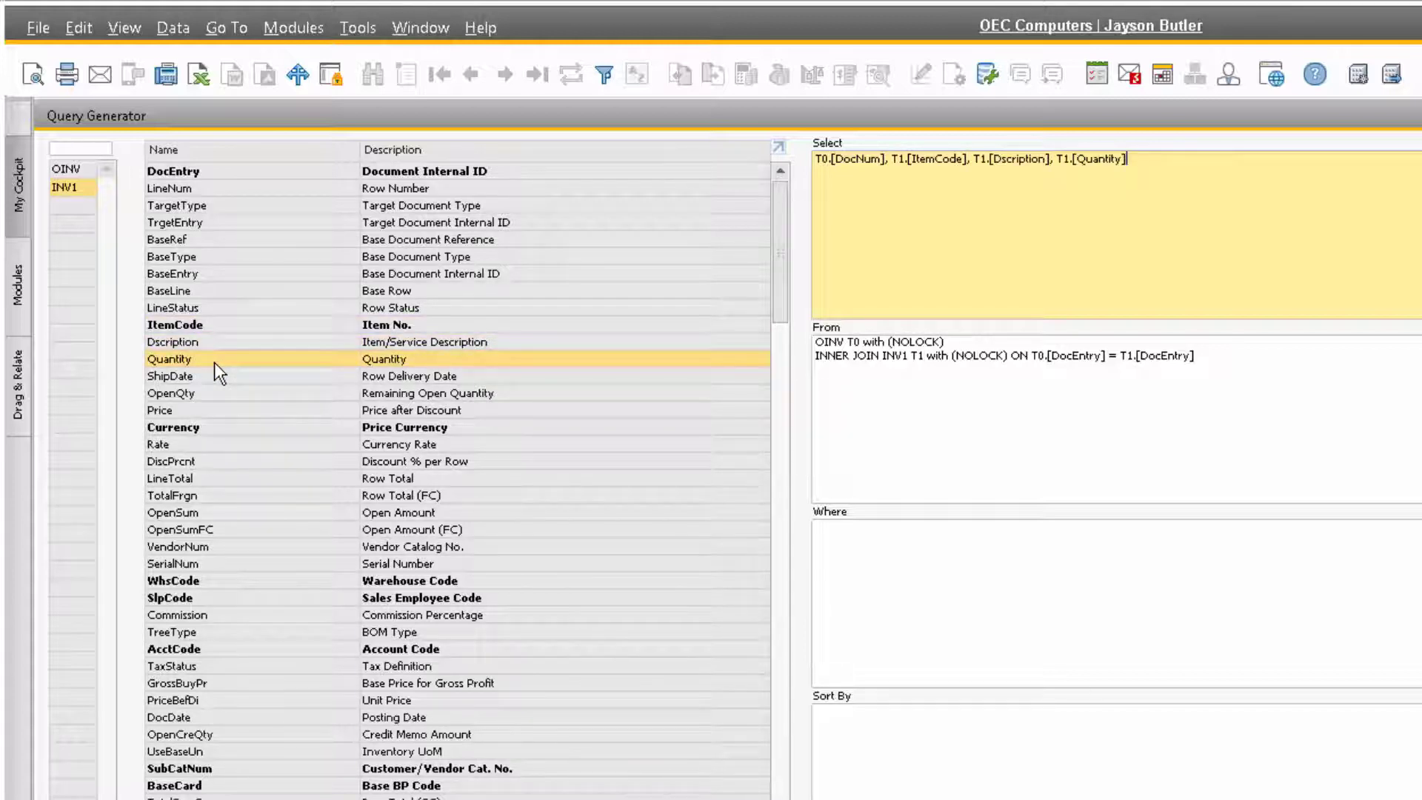
double_click(207, 700)
double_click(218, 478)
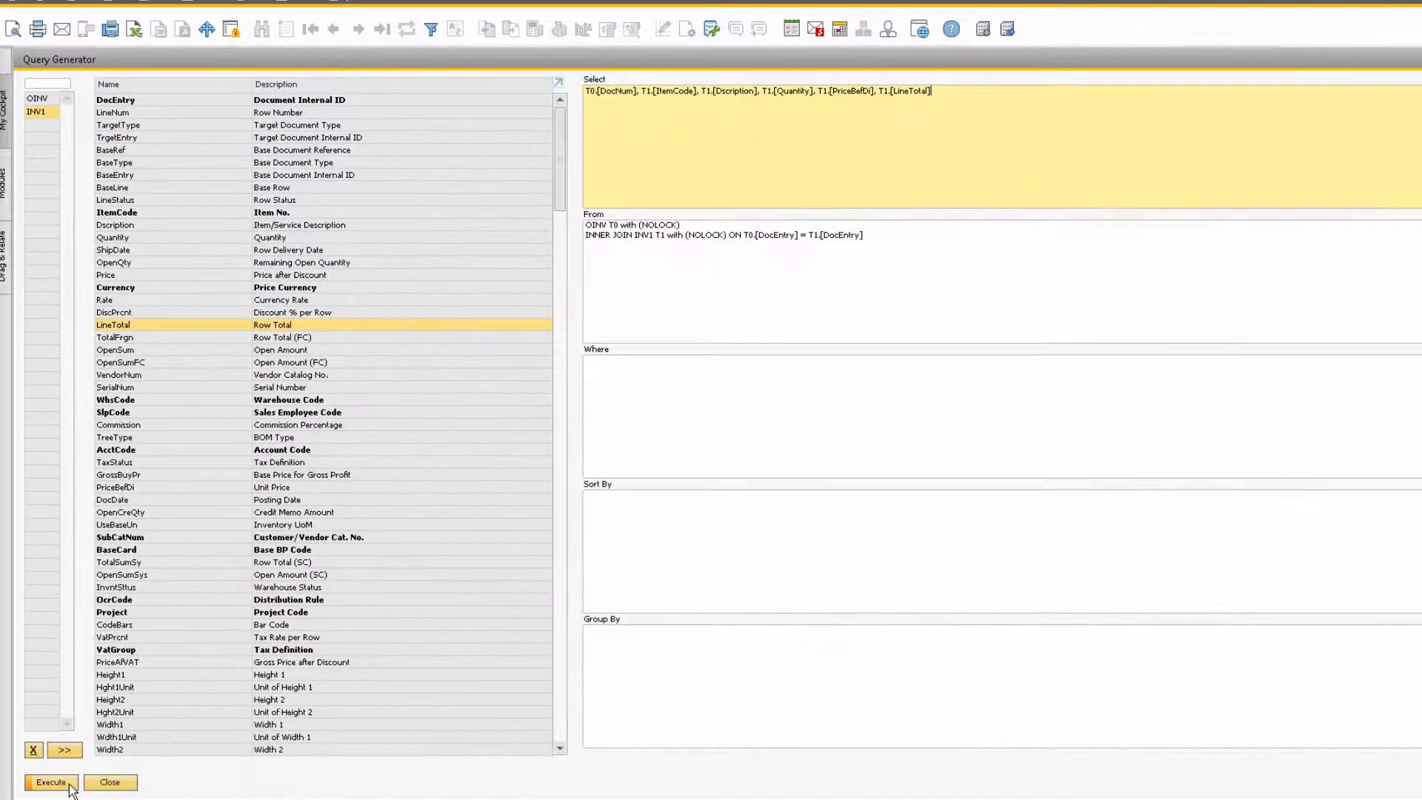
left_click(51, 782)
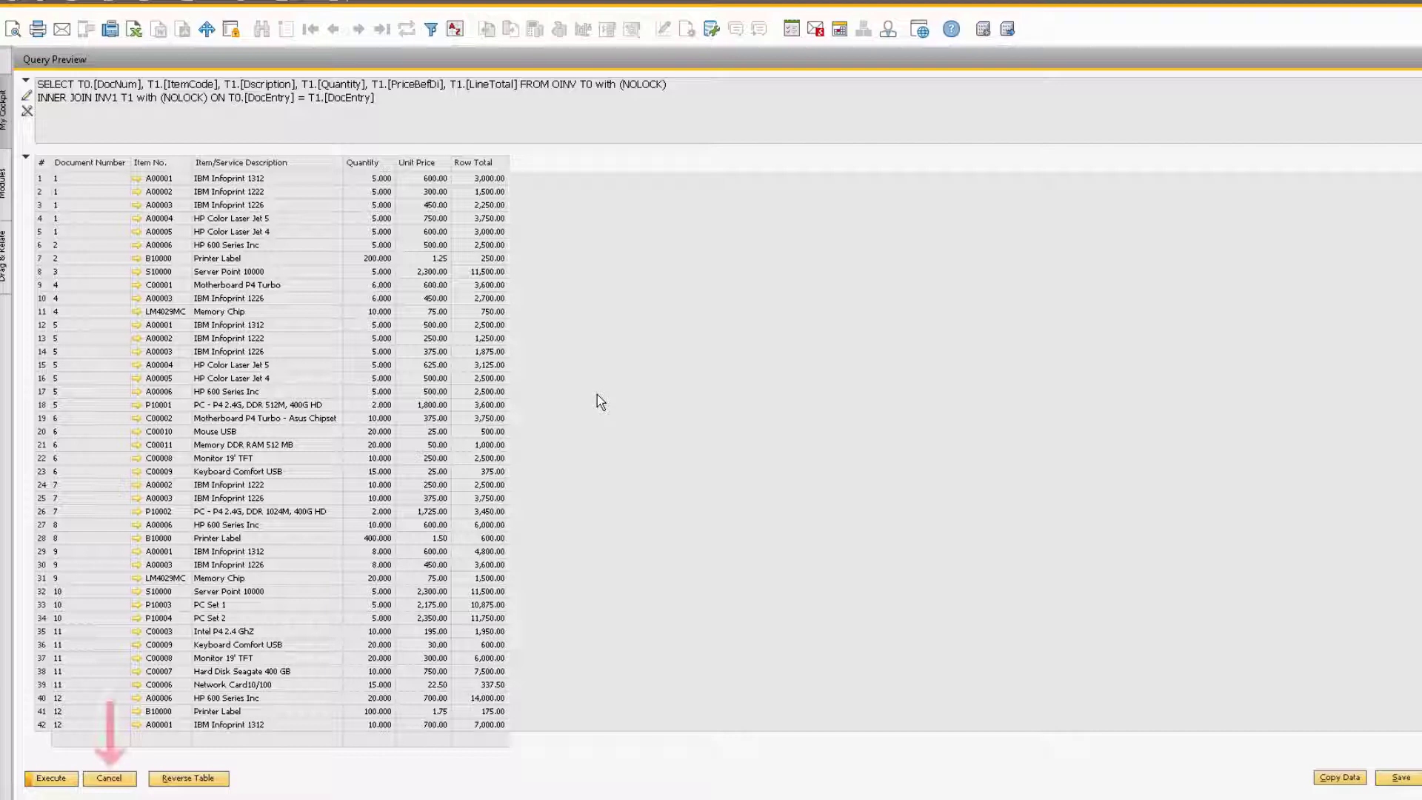
Step: Close the Query Preview and return to OINV's field list in the Query Generator
left_click(109, 778)
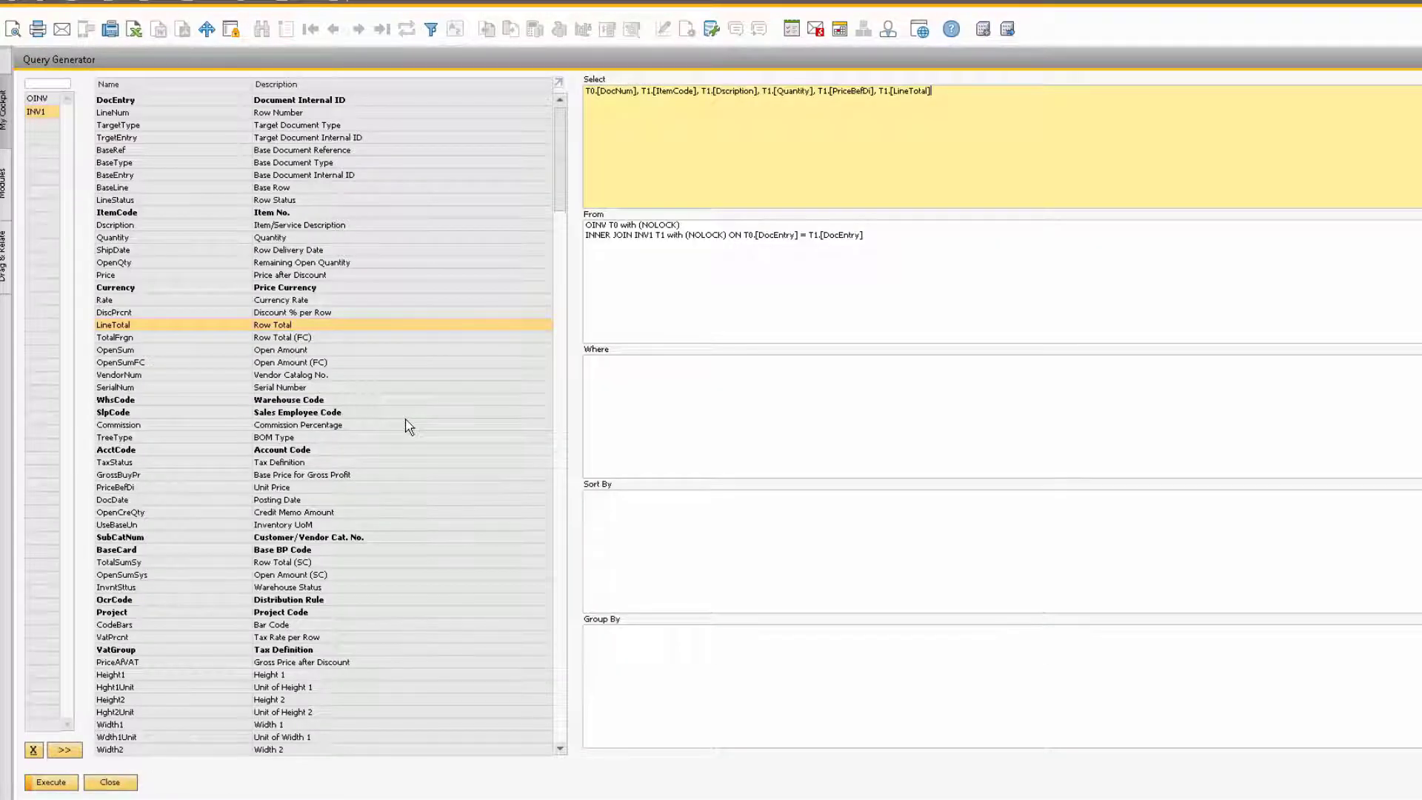
left_click(45, 98)
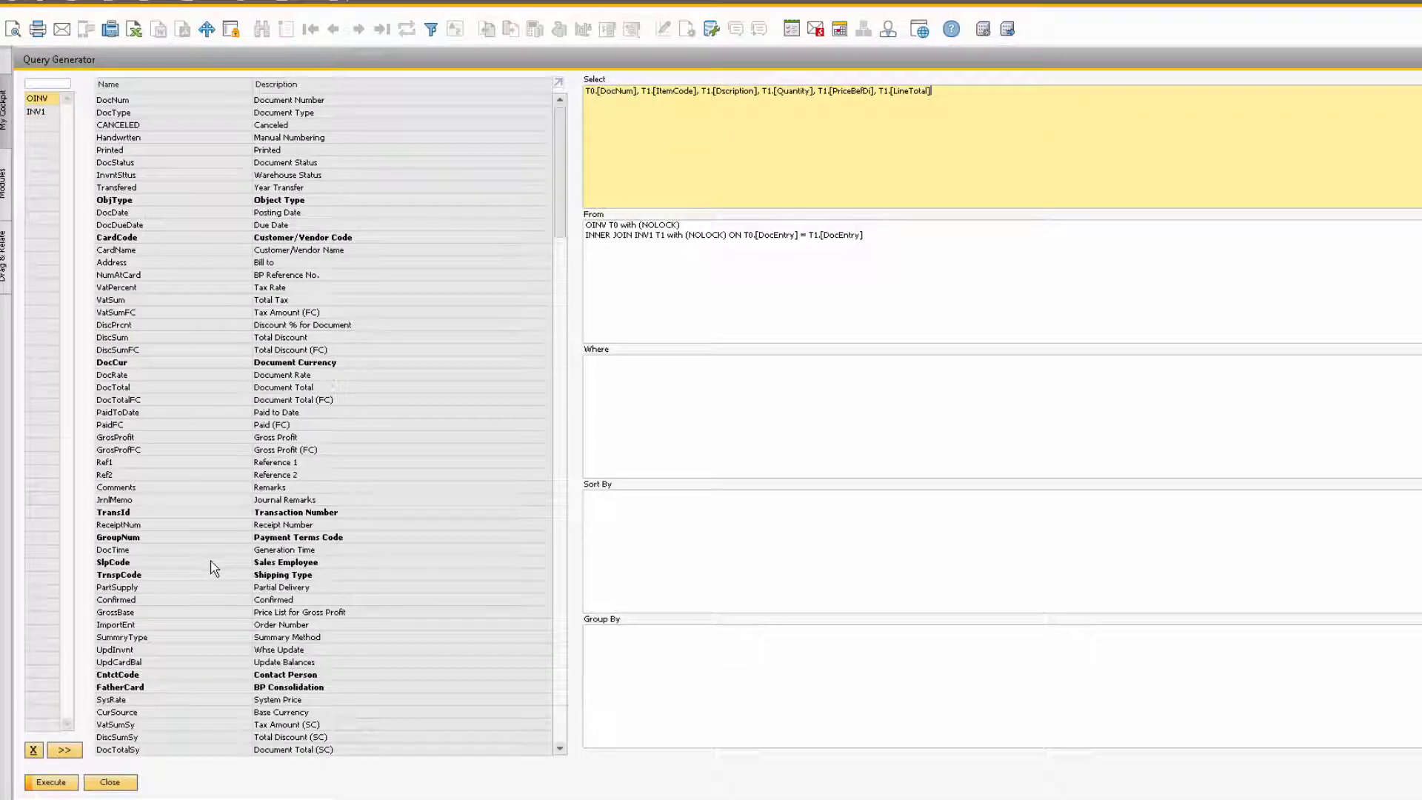
Step: Add OINV's SlpCode column, rerun the query, and bring in the OSLP sales-employee table as T2
double_click(211, 563)
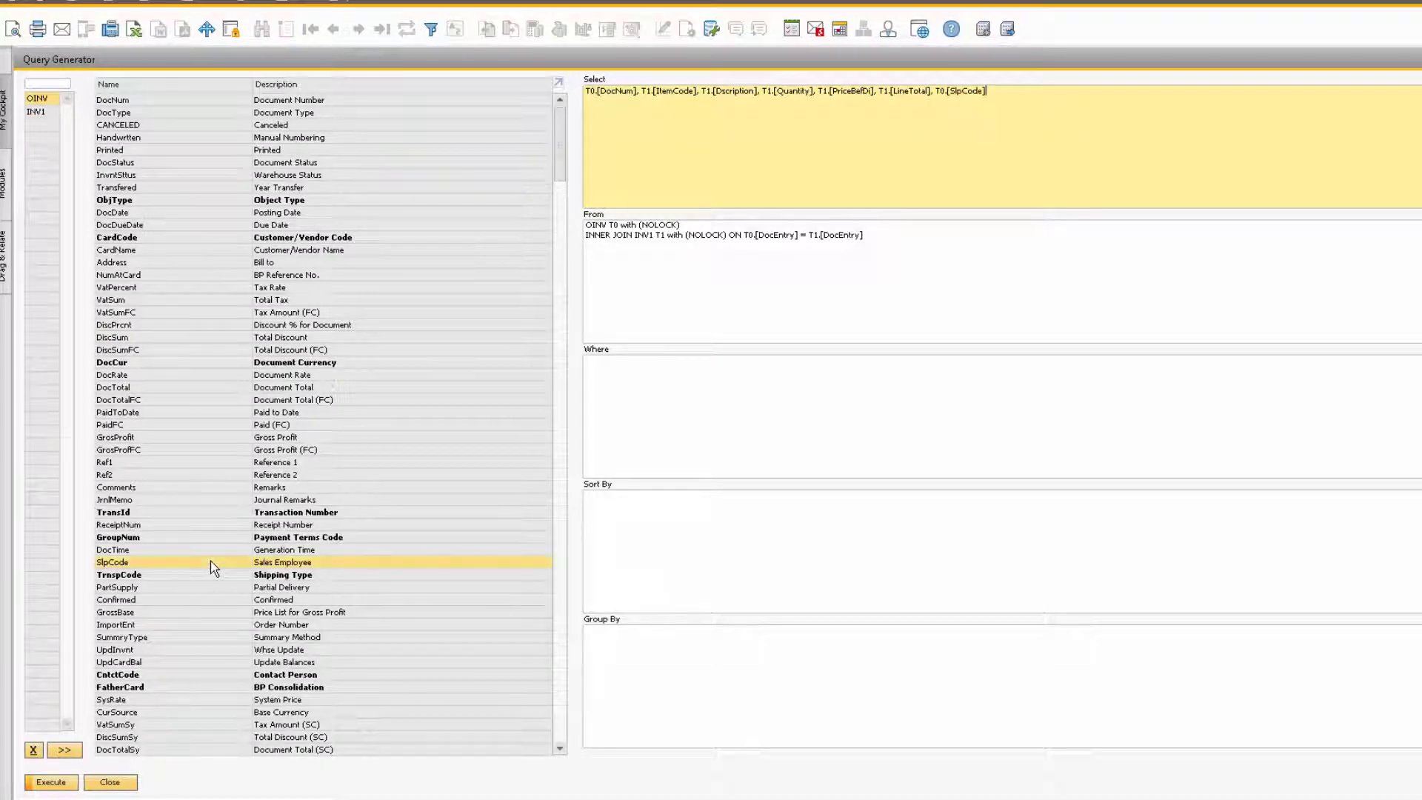
left_click(51, 782)
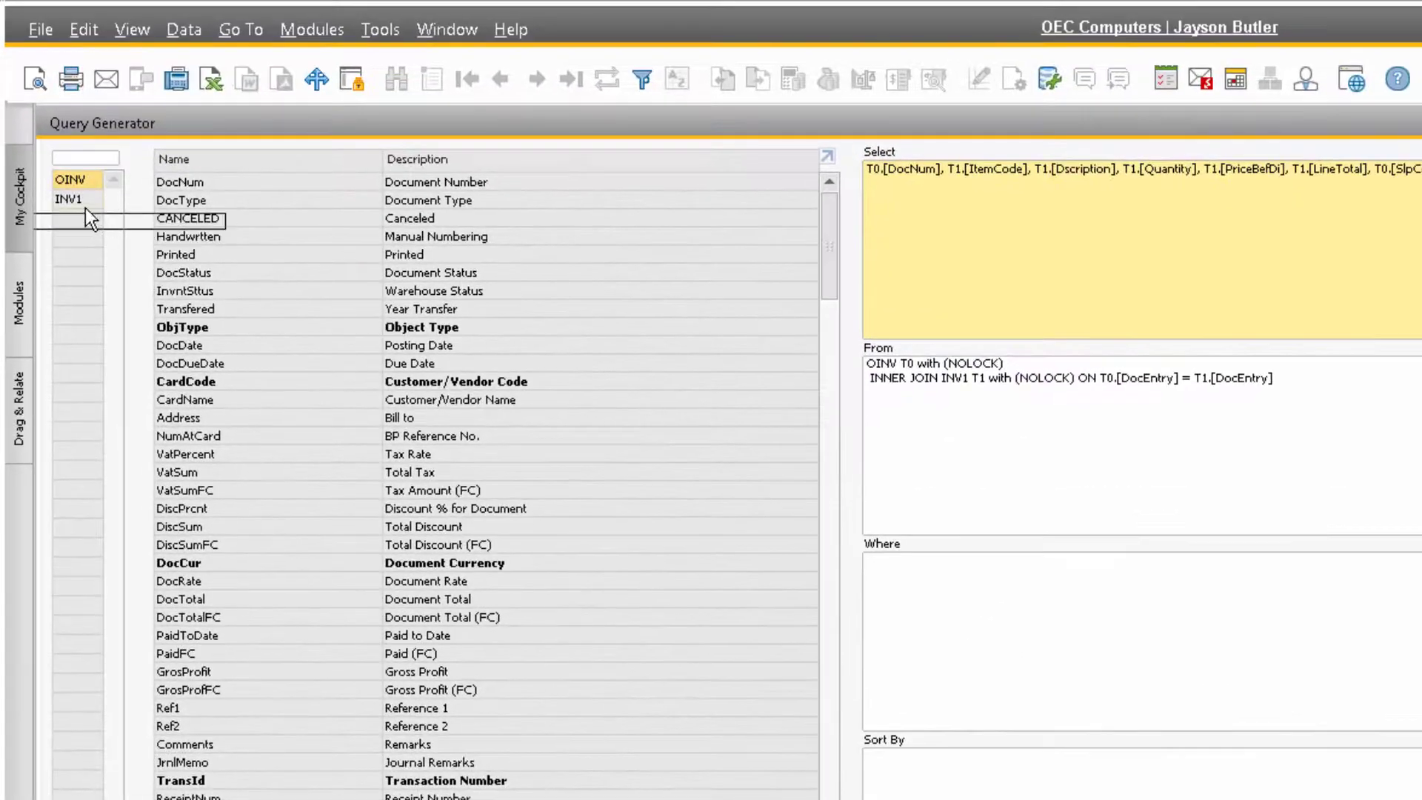
left_click(81, 54)
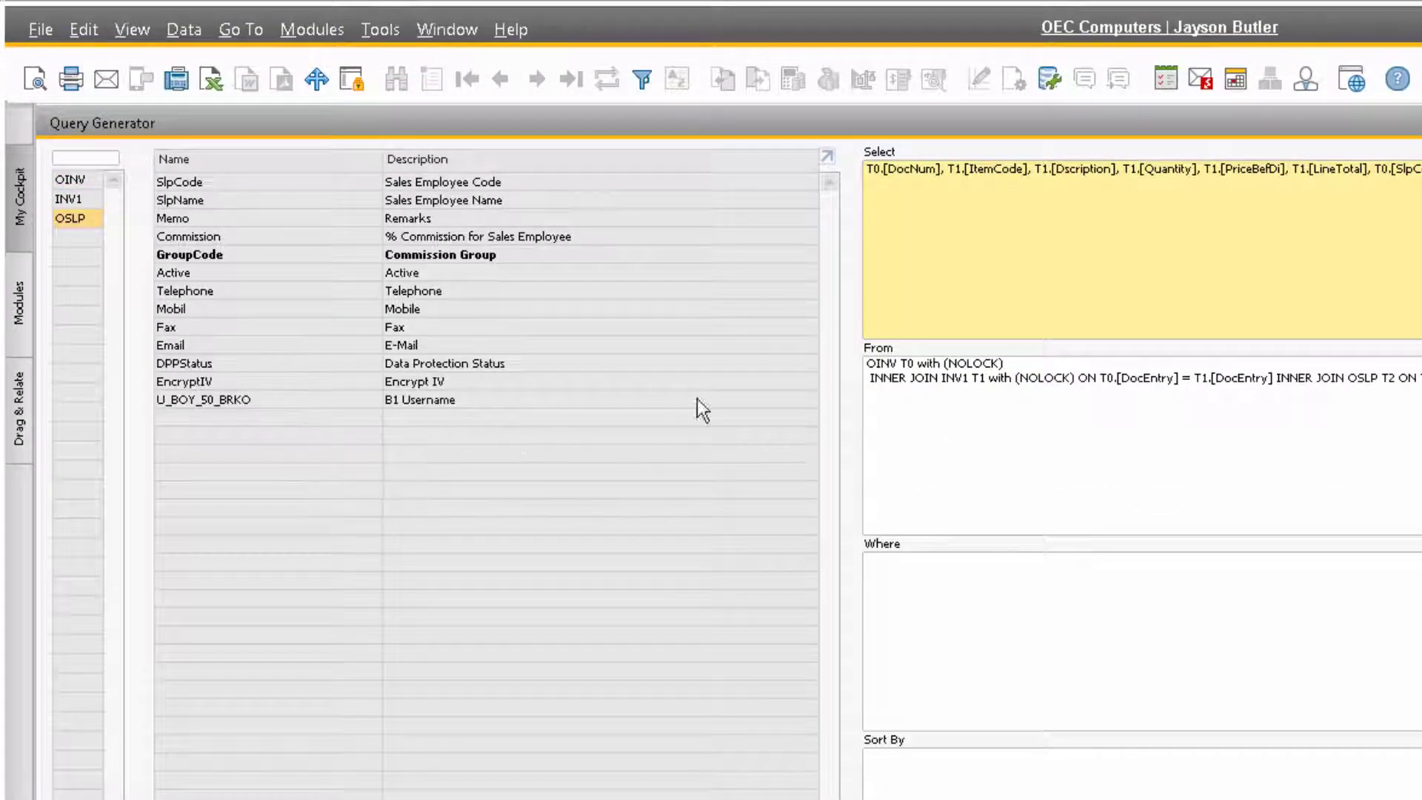
Step: Replace T0.[SlpCode] in the Select columns with T2.[SlpName]
left_click_drag(1298, 169, 1223, 170)
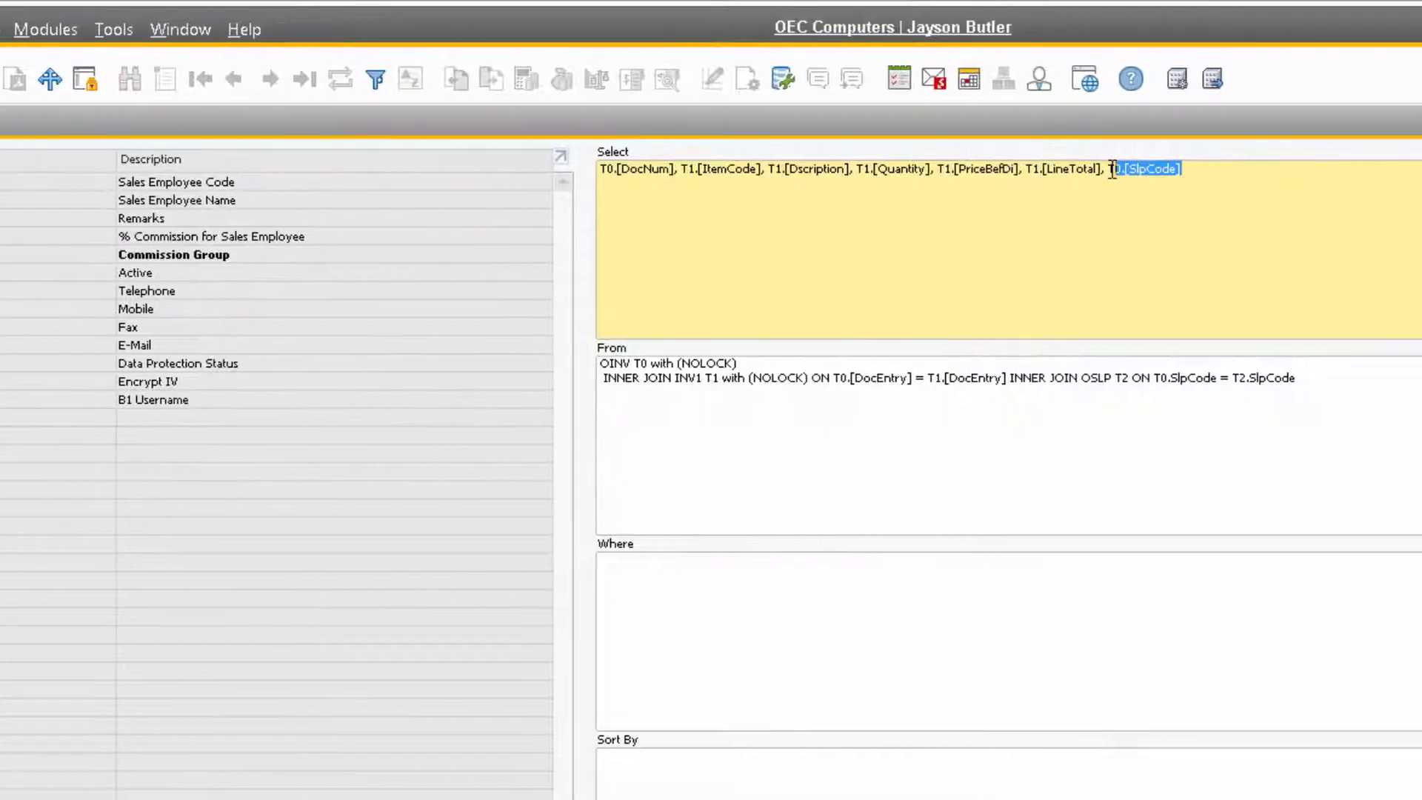
key("BackSpace")
key("BackSpace")
key("BackSpace")
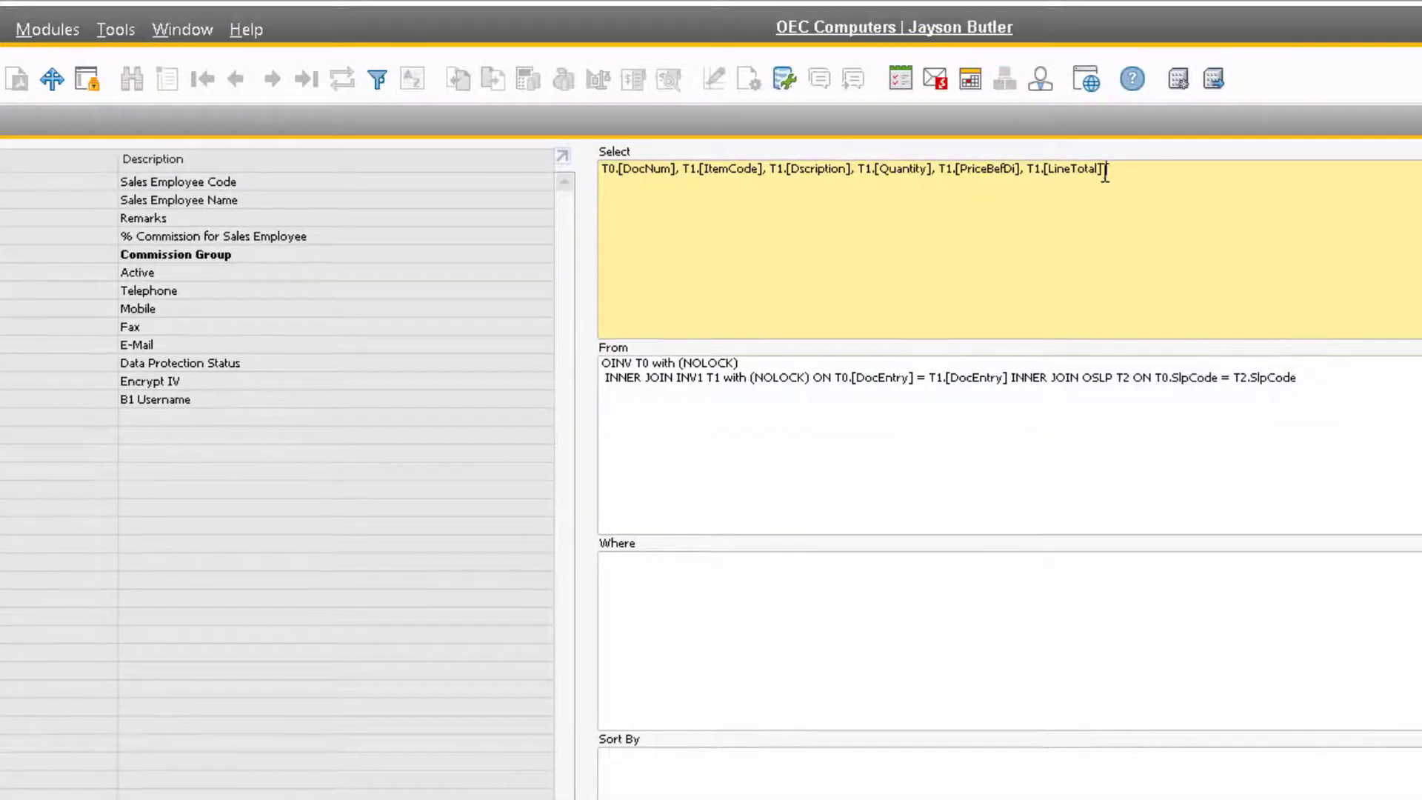
double_click(419, 180)
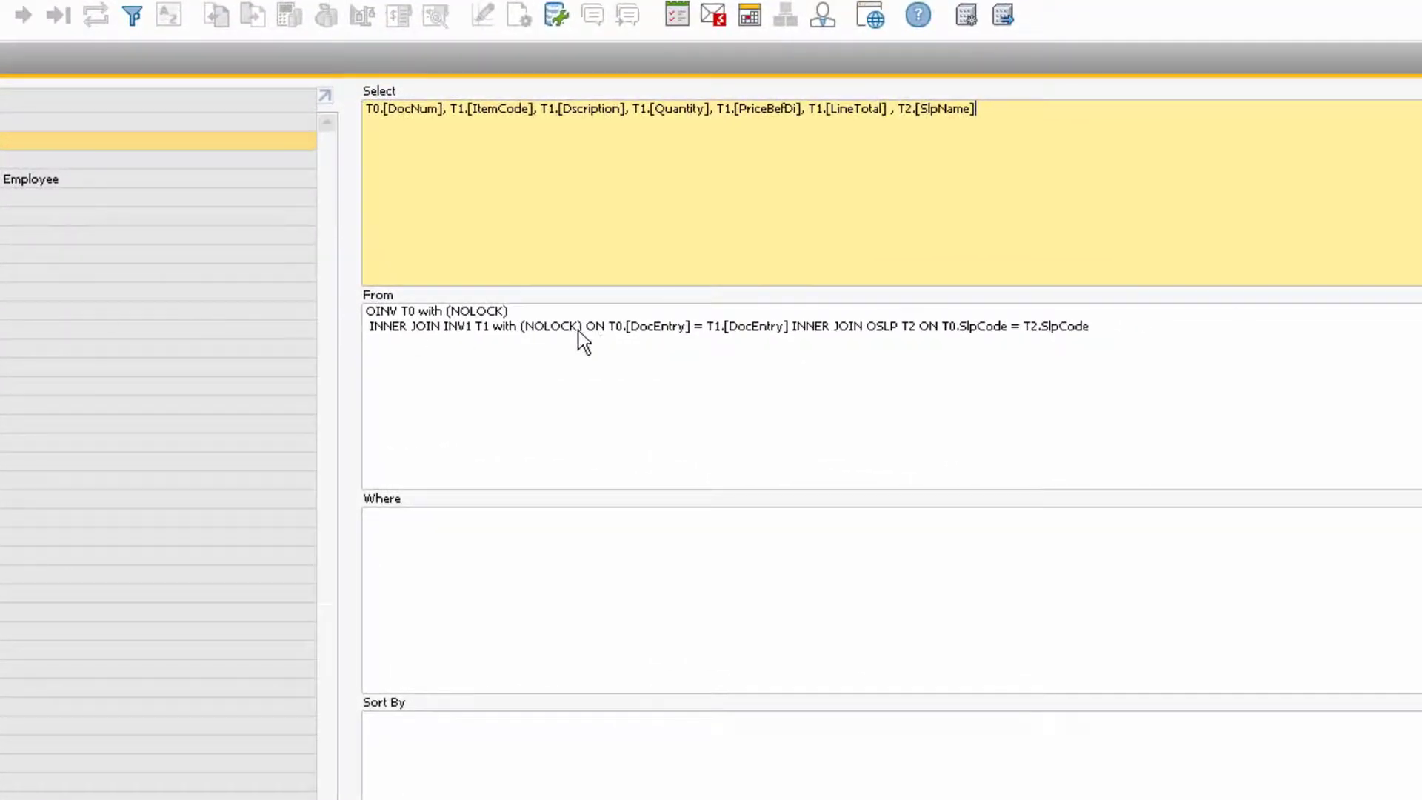
Step: Put the OSLP join on its own line with '(NOLOCK)' and preview the results
left_click(789, 328)
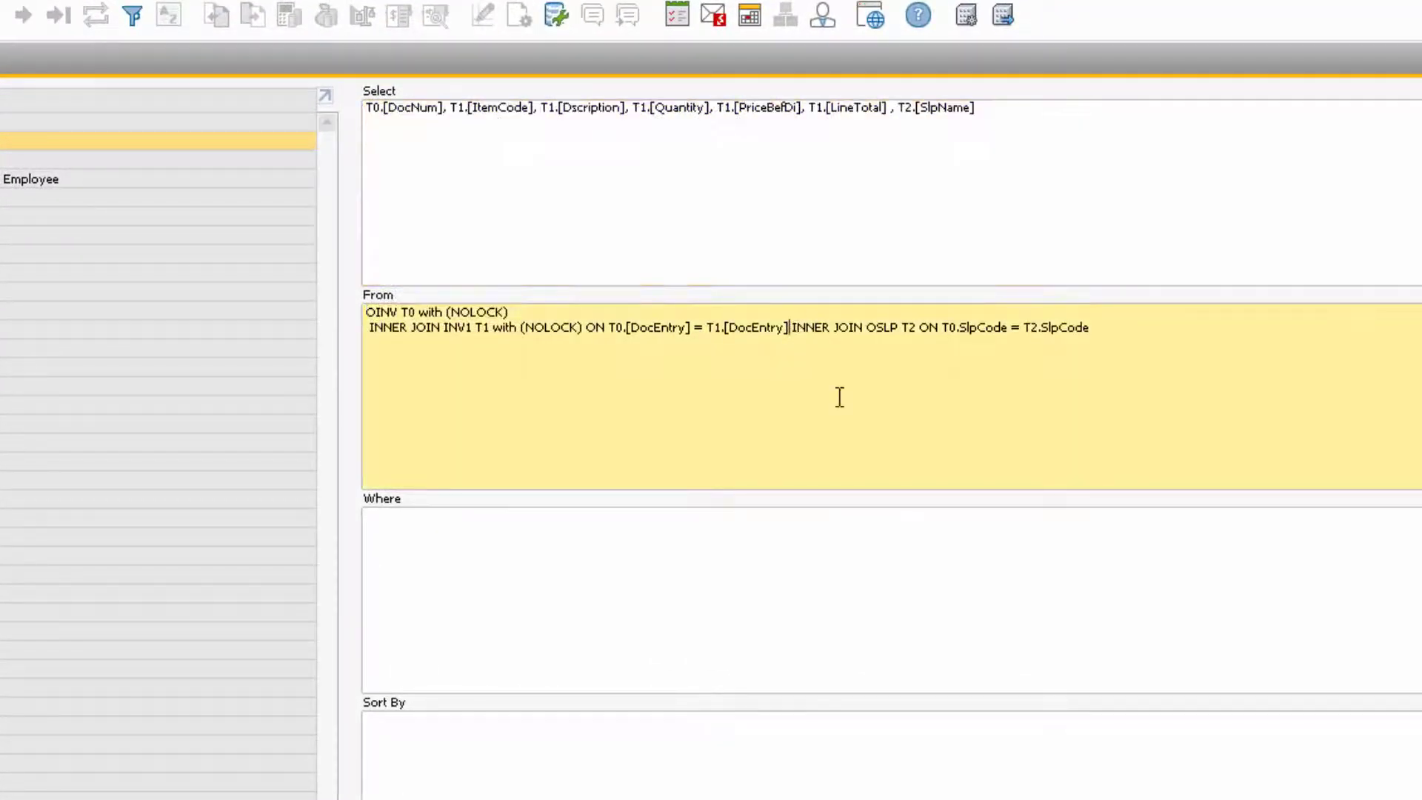
key("Return")
left_click(494, 346)
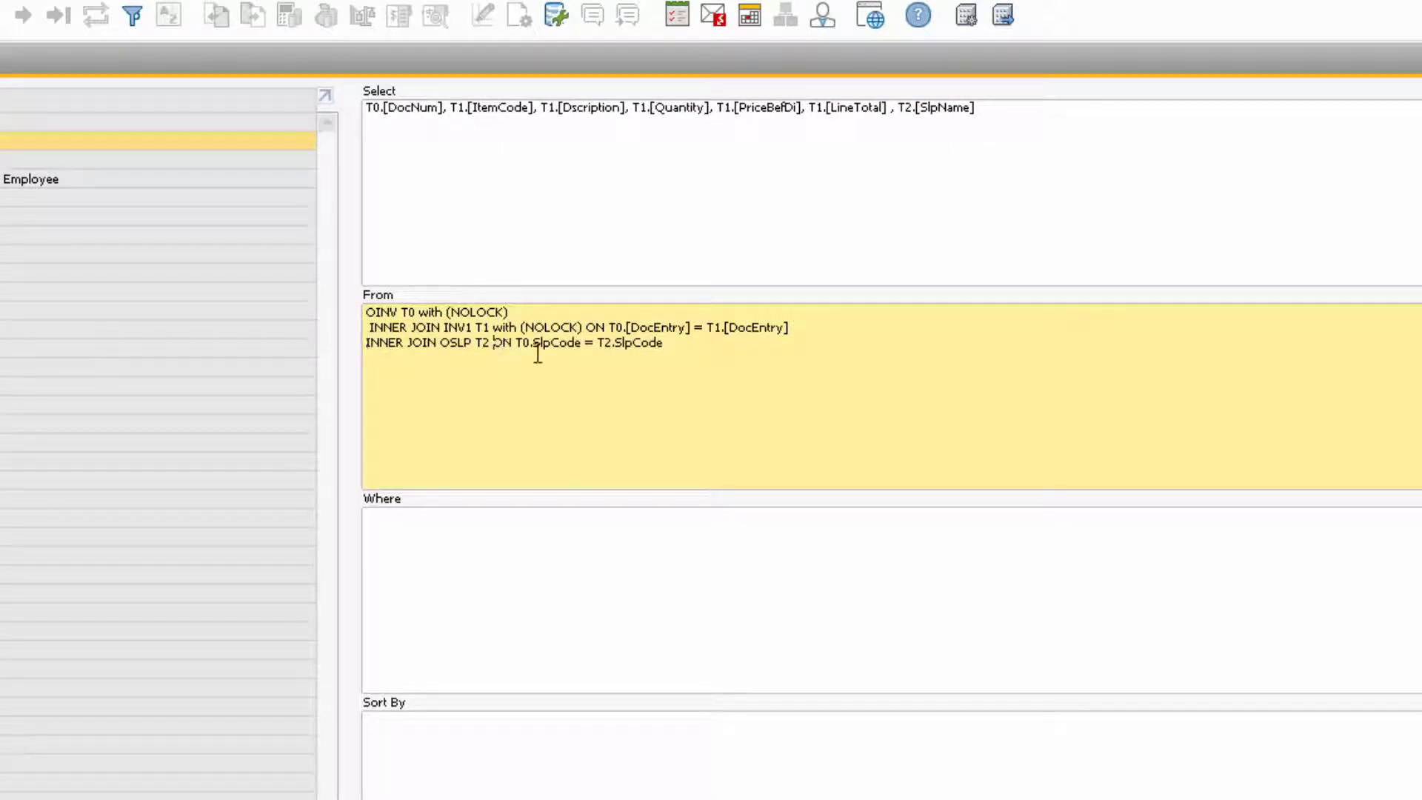
type("with (NO")
type("LOCK)")
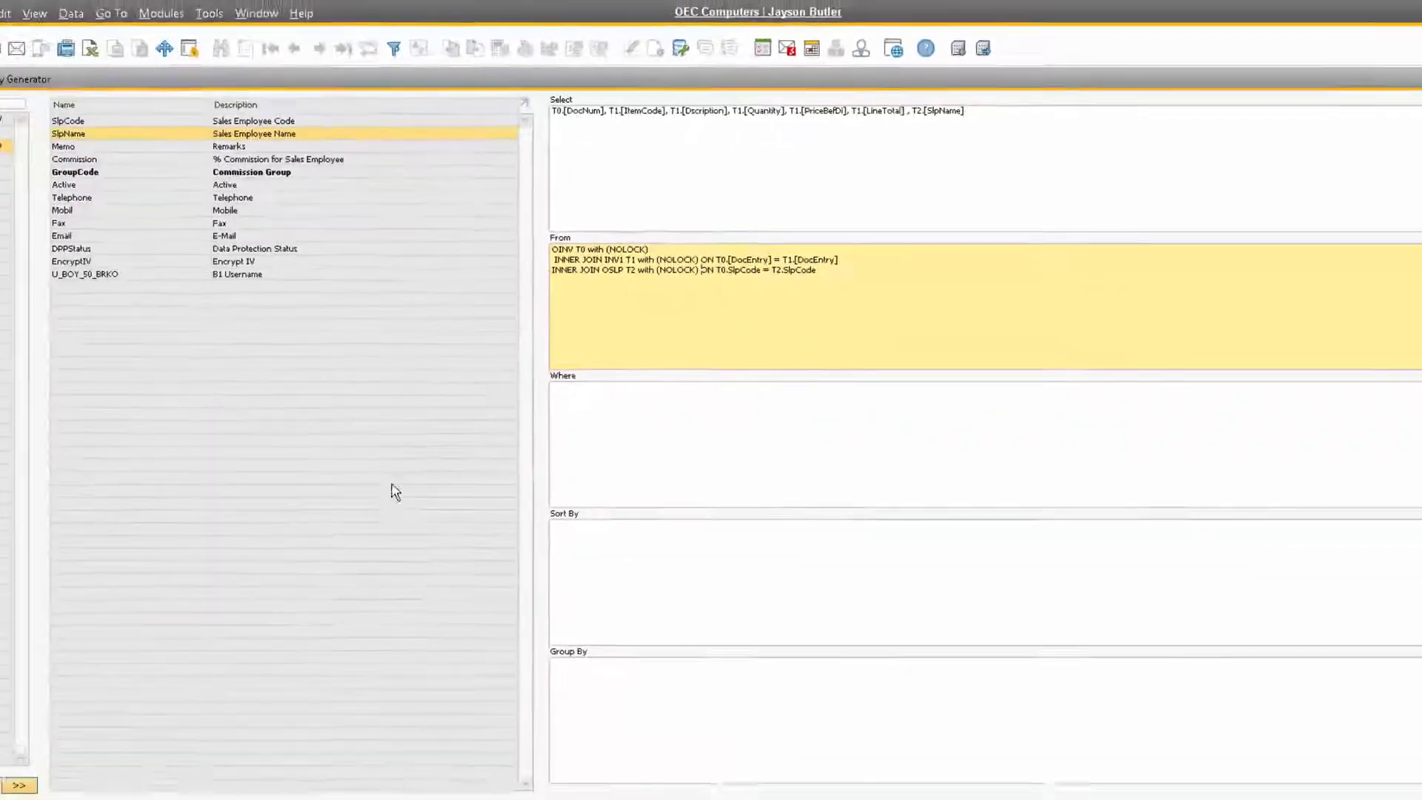
left_click(59, 778)
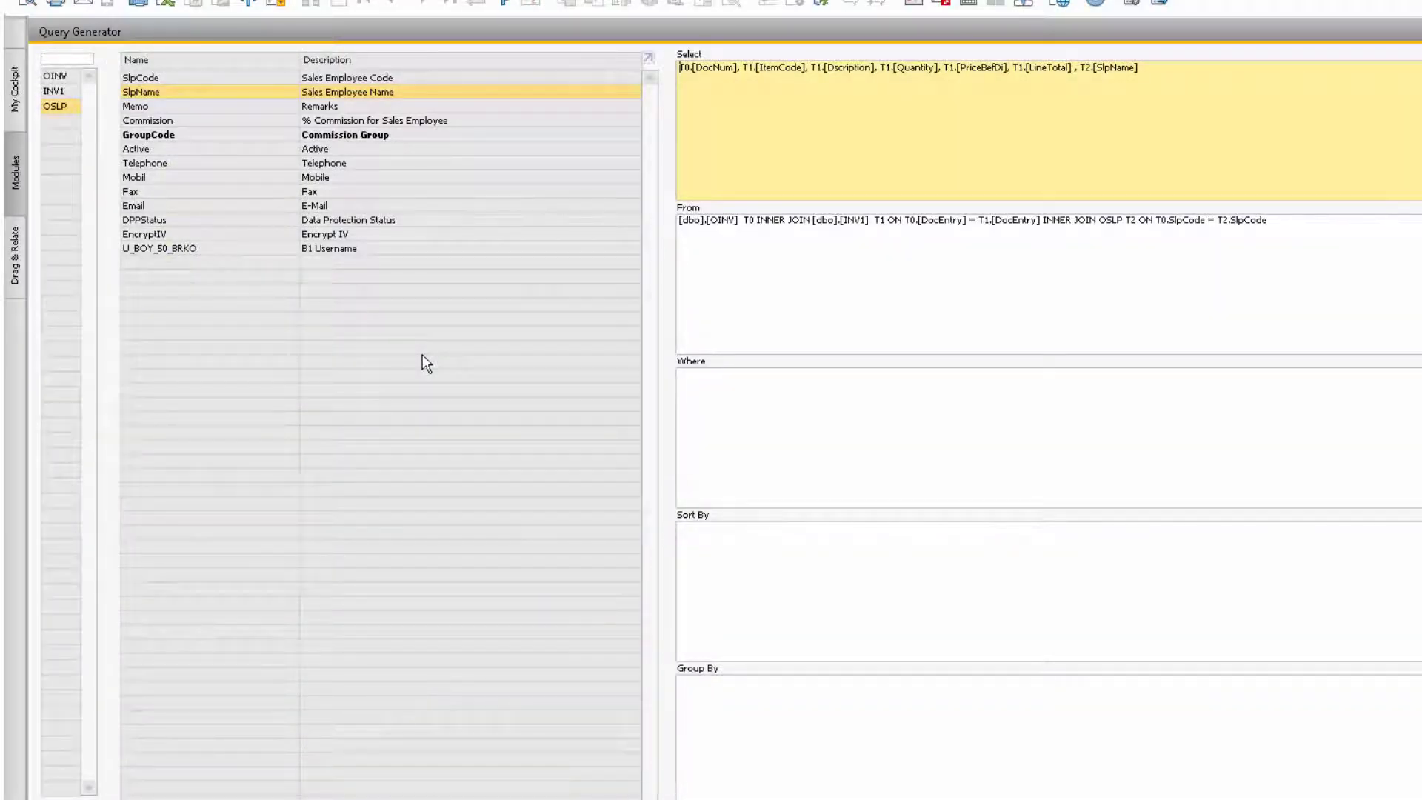
left_click(748, 404)
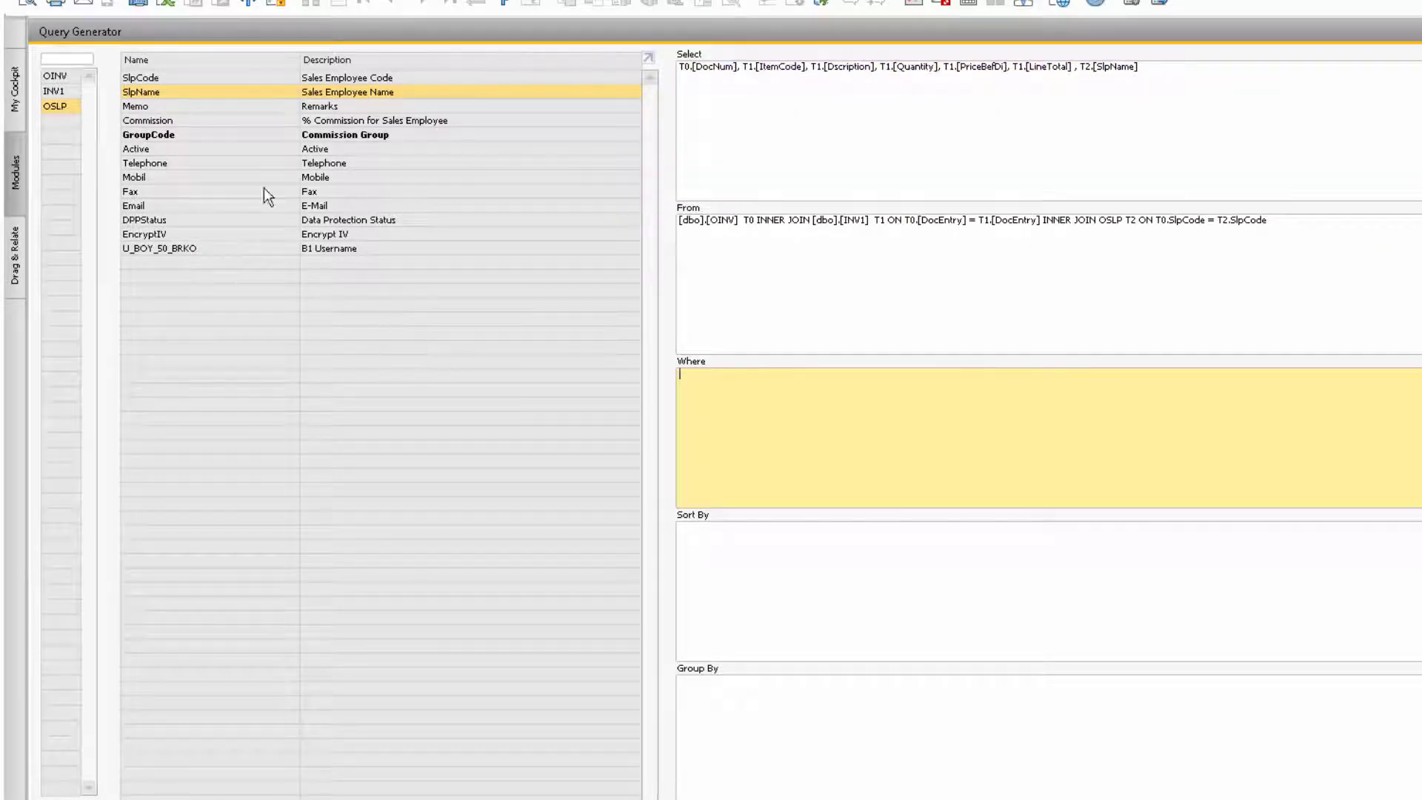
left_click(190, 91)
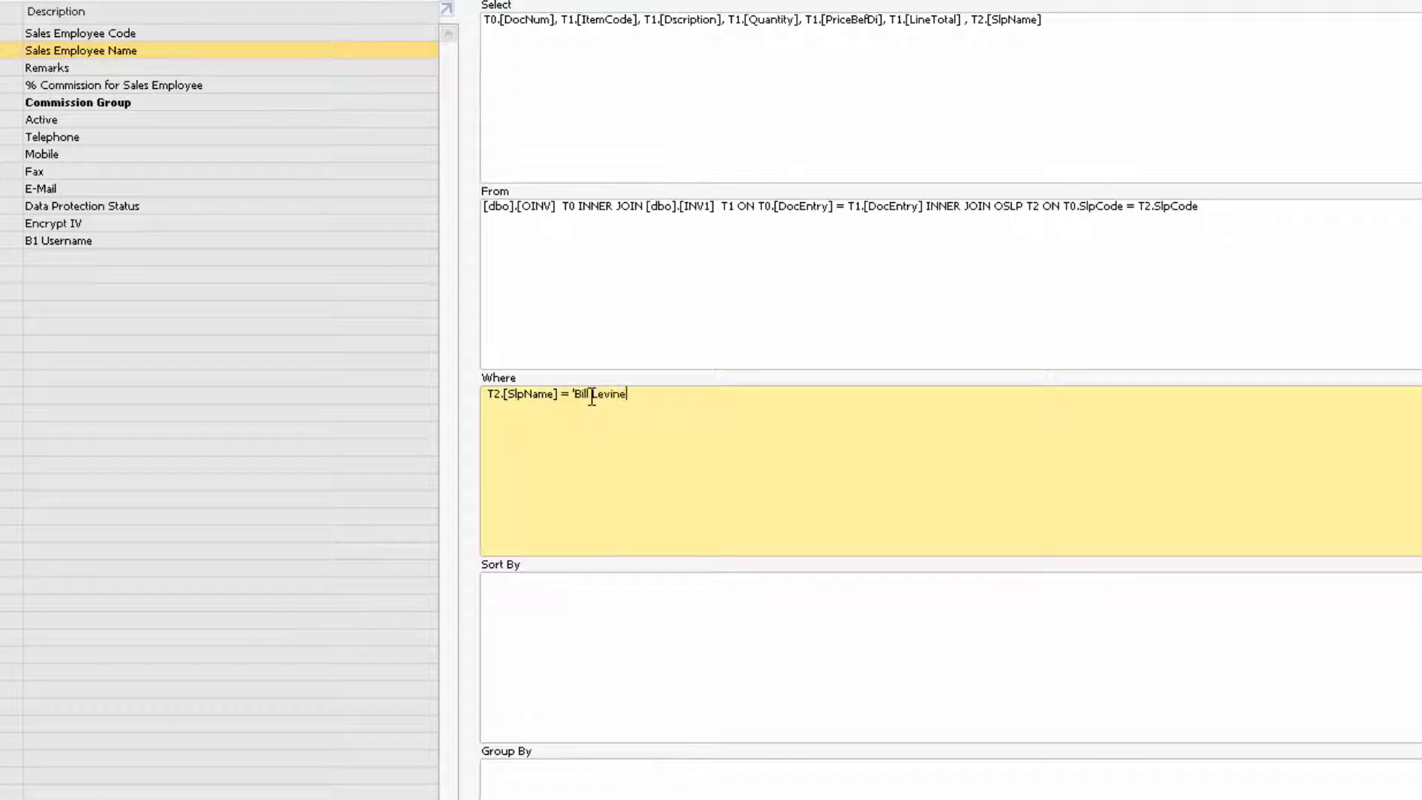
type("'")
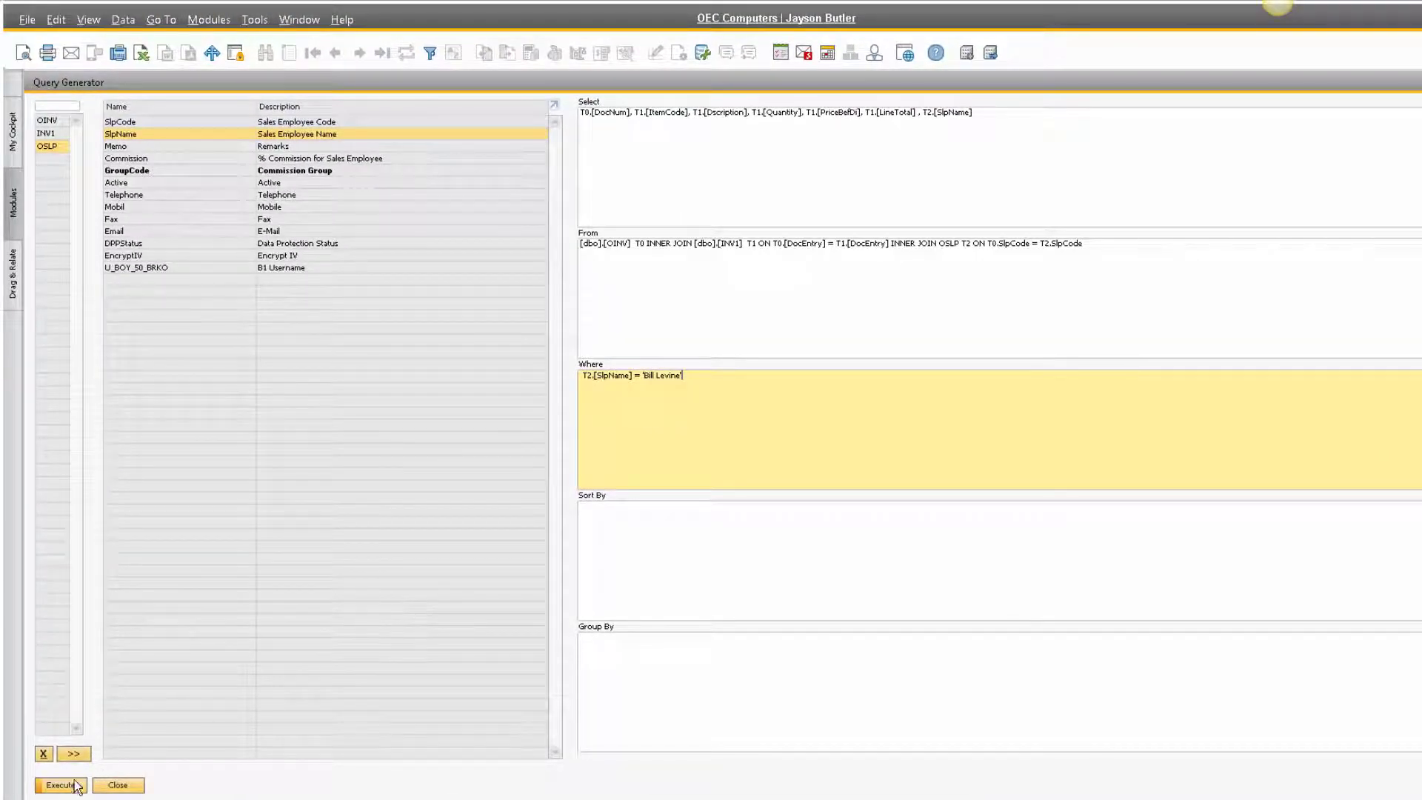
left_click(60, 785)
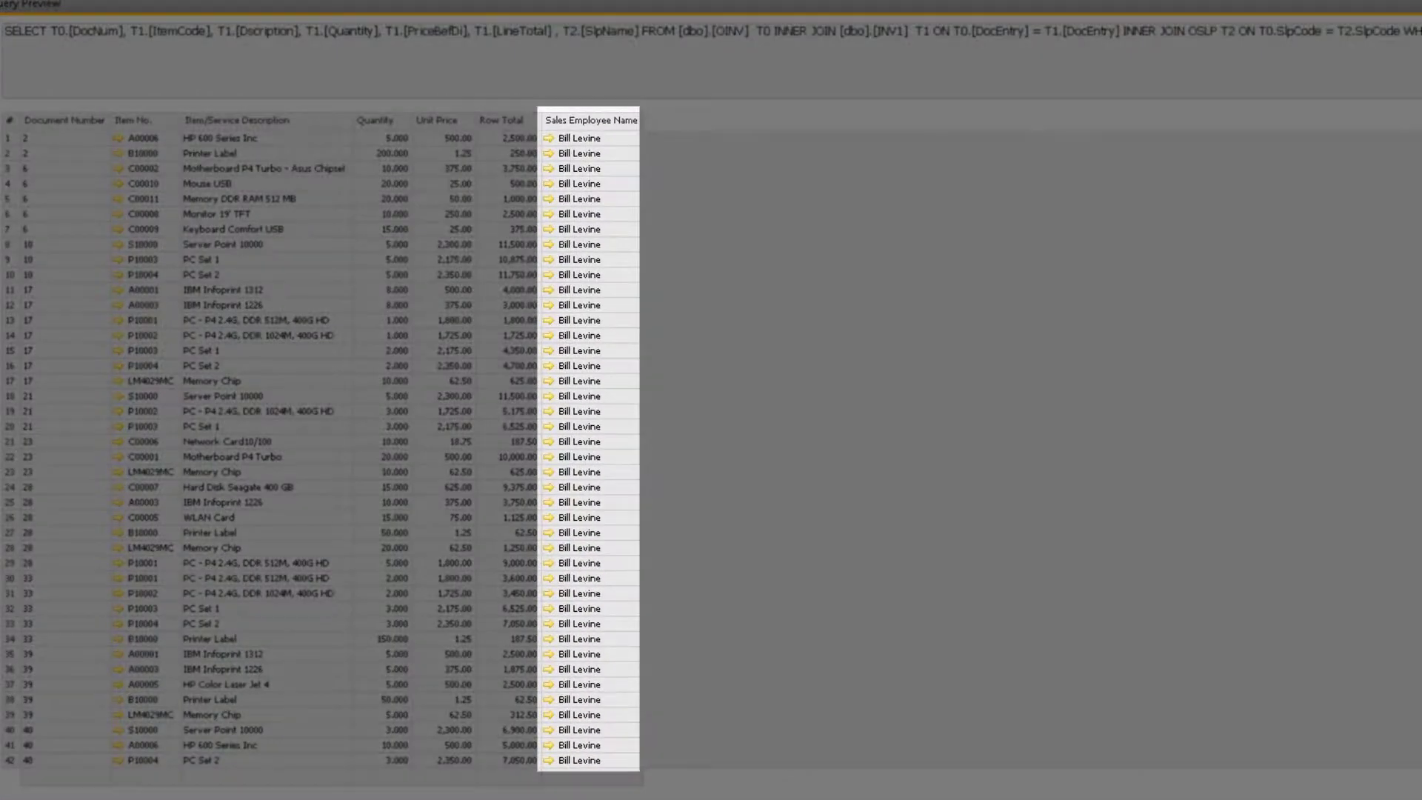
scroll(409, 315, "down", 20)
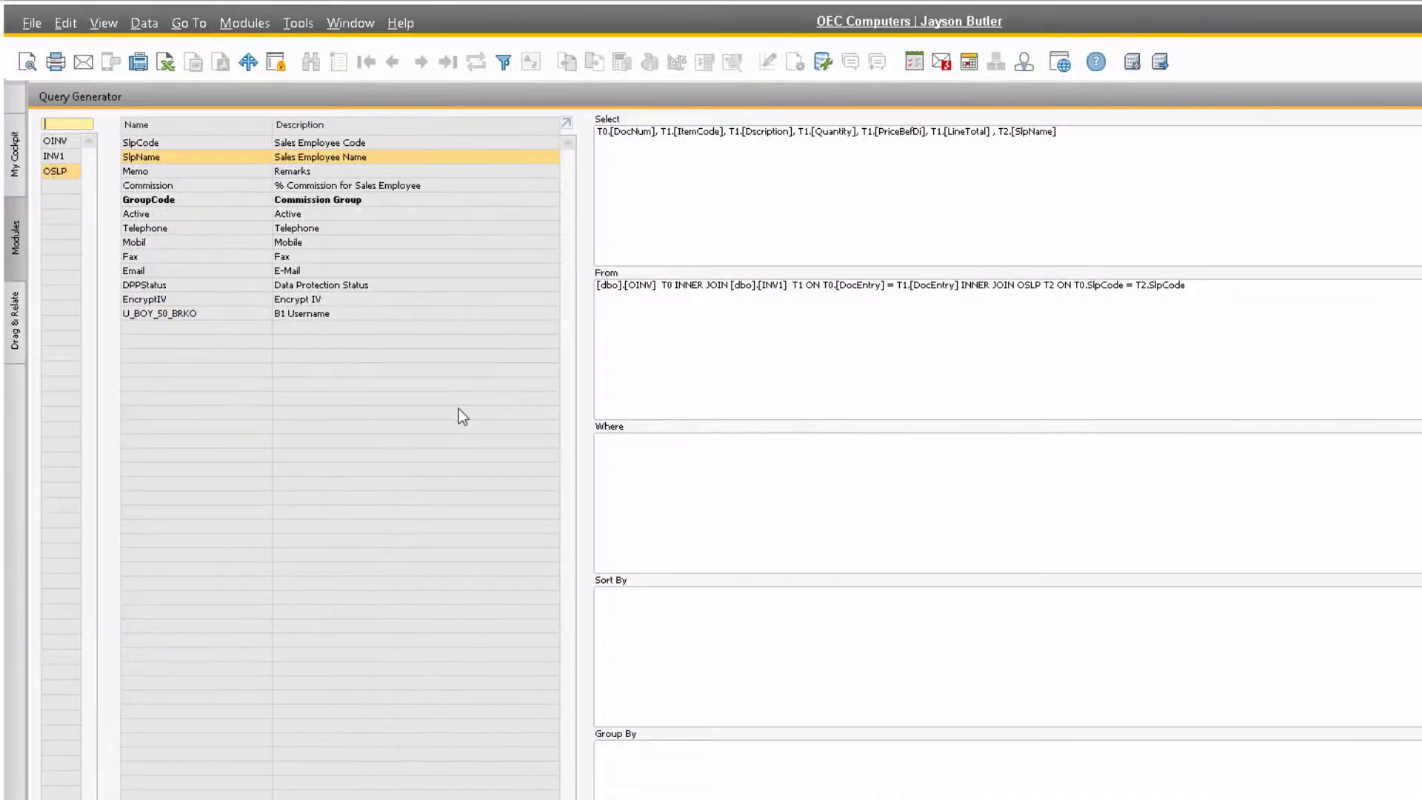
Step: Set the Where condition to T2.[SlpName] equal to a prompted variable
left_click(624, 455)
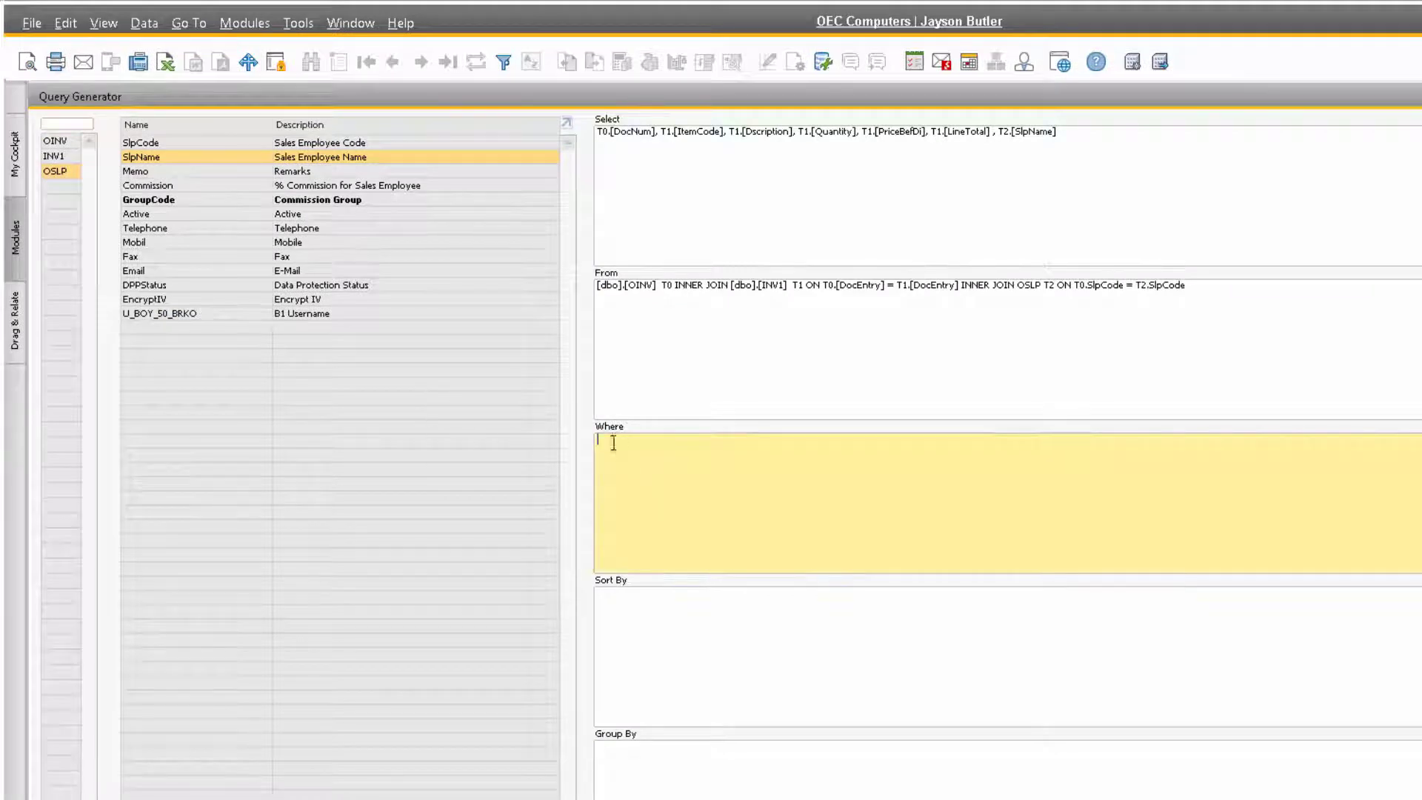
double_click(244, 157)
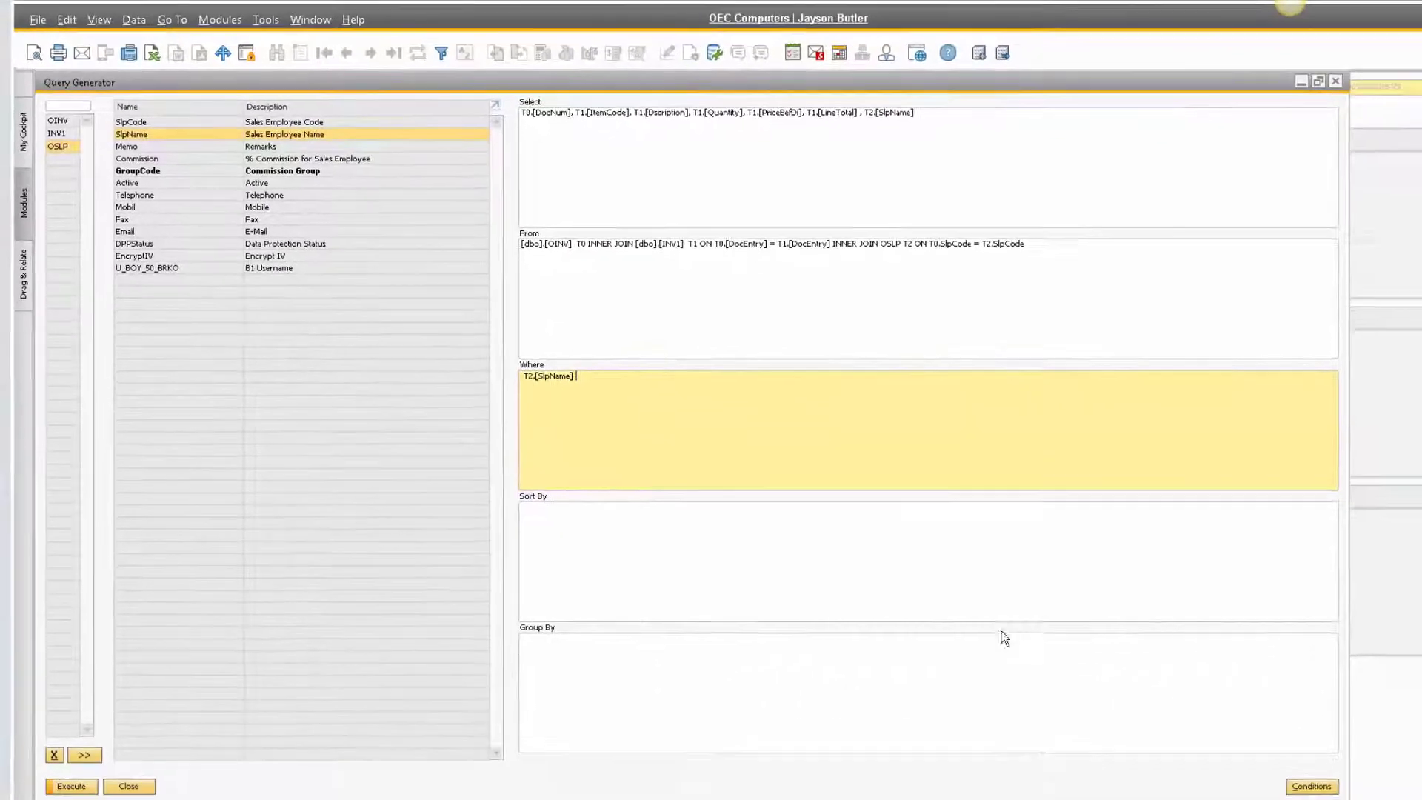
left_click(1308, 784)
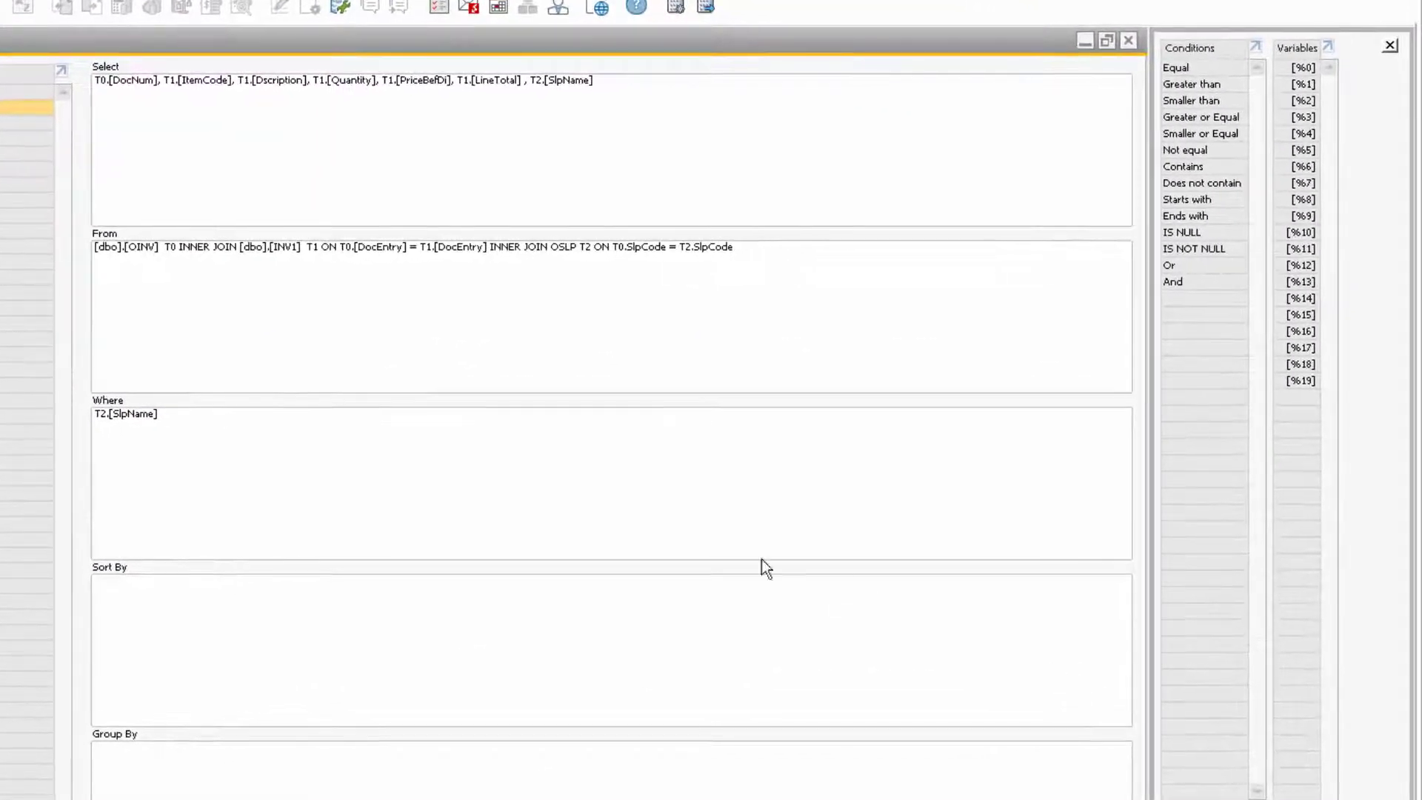
left_click(278, 420)
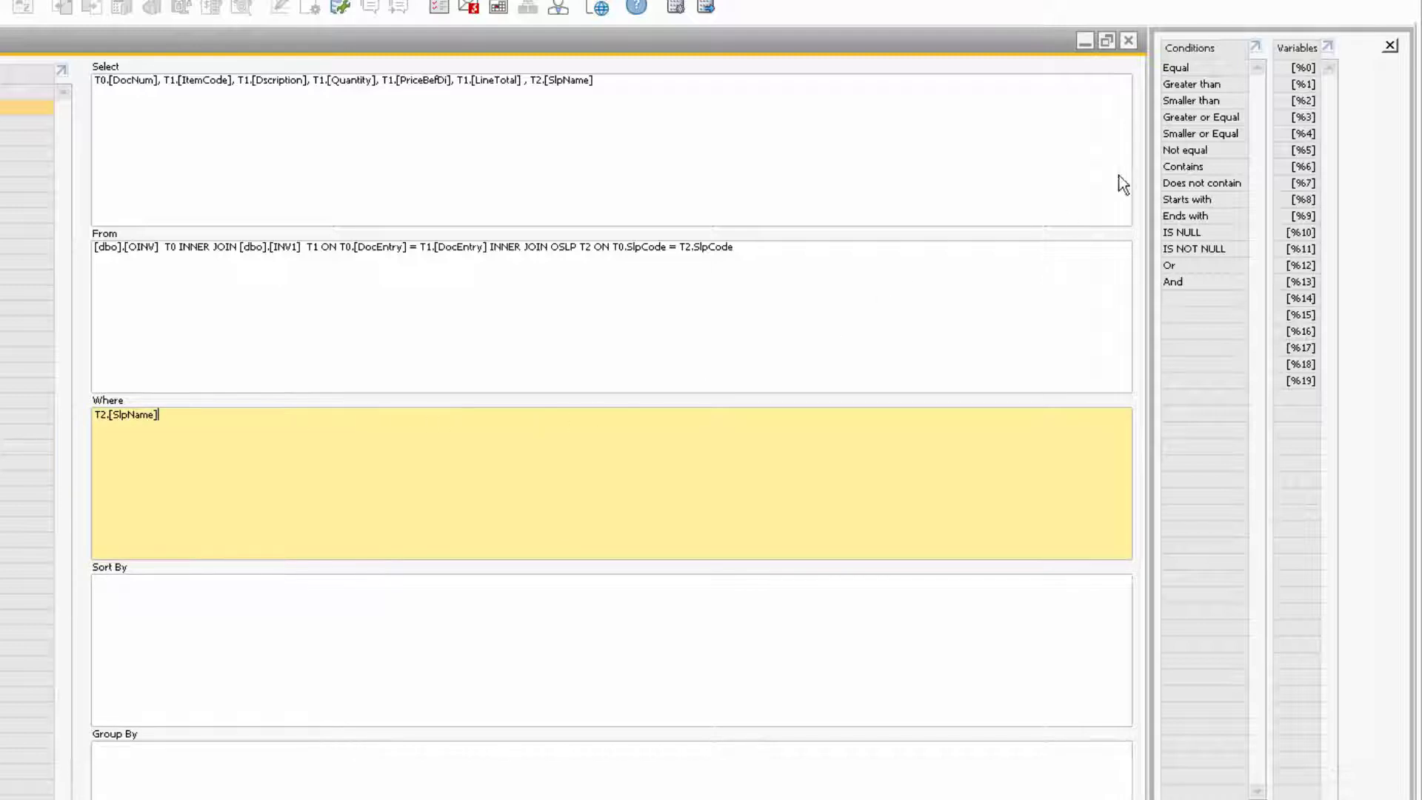
double_click(1198, 67)
double_click(1295, 67)
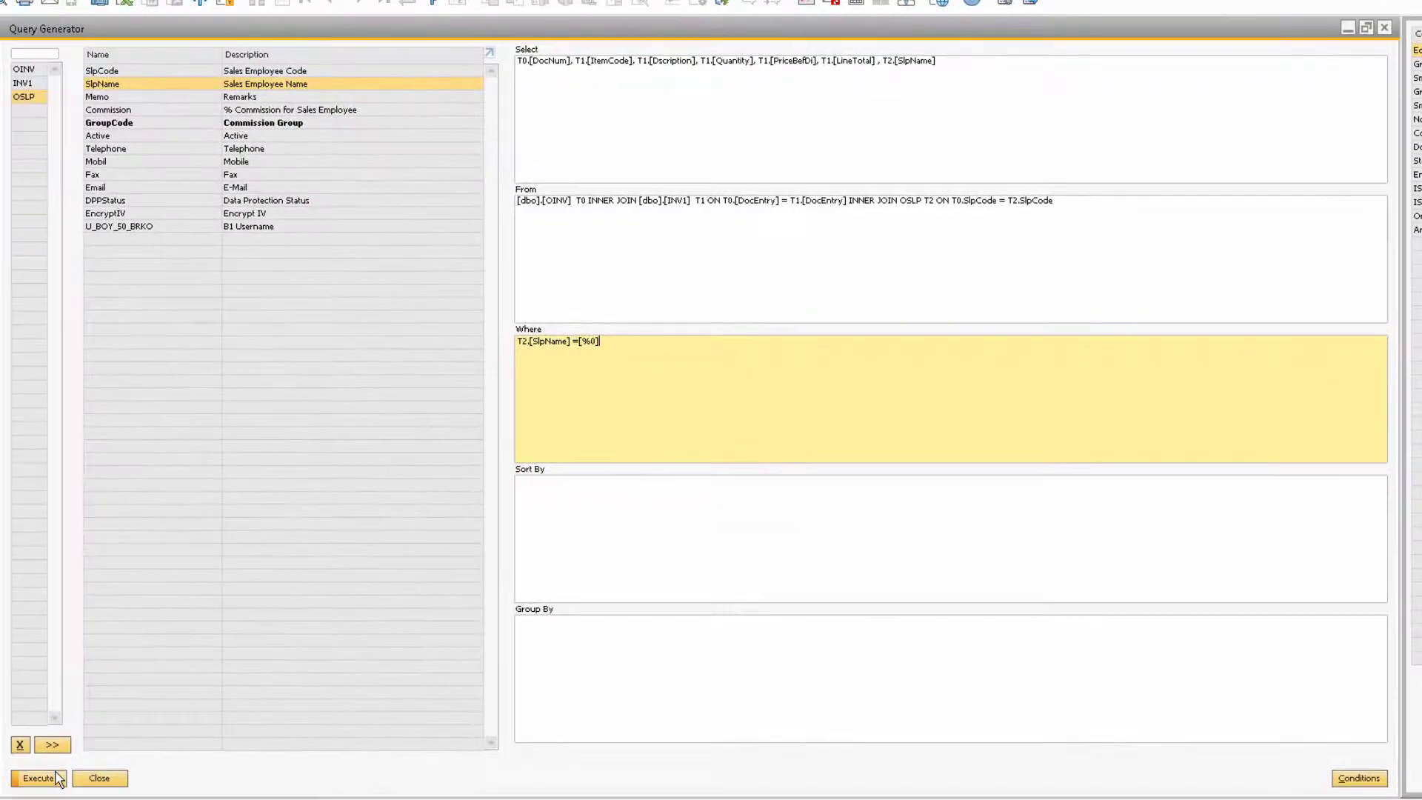
Step: Run the query for the Sales Manager sales employee and enlarge the results
left_click(39, 778)
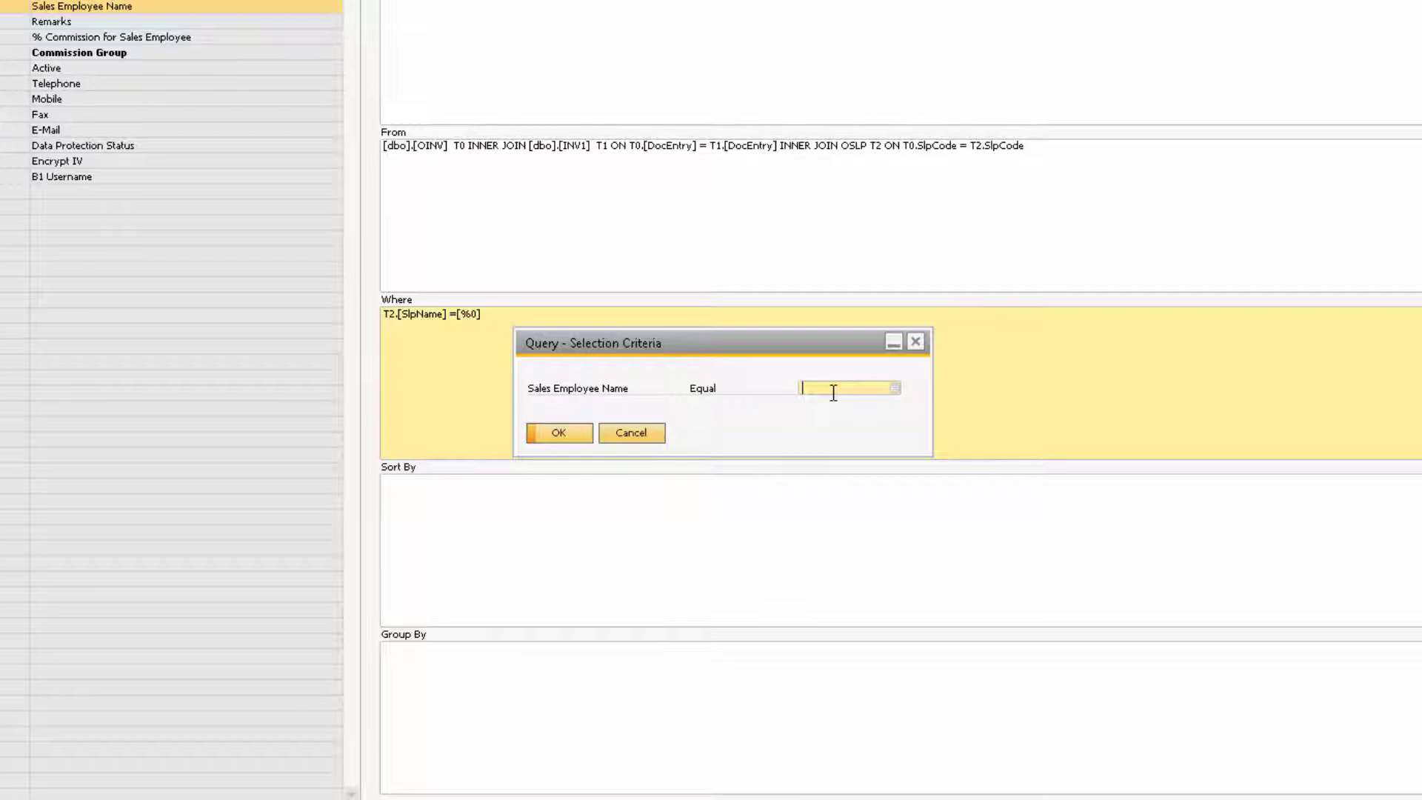
key("Tab")
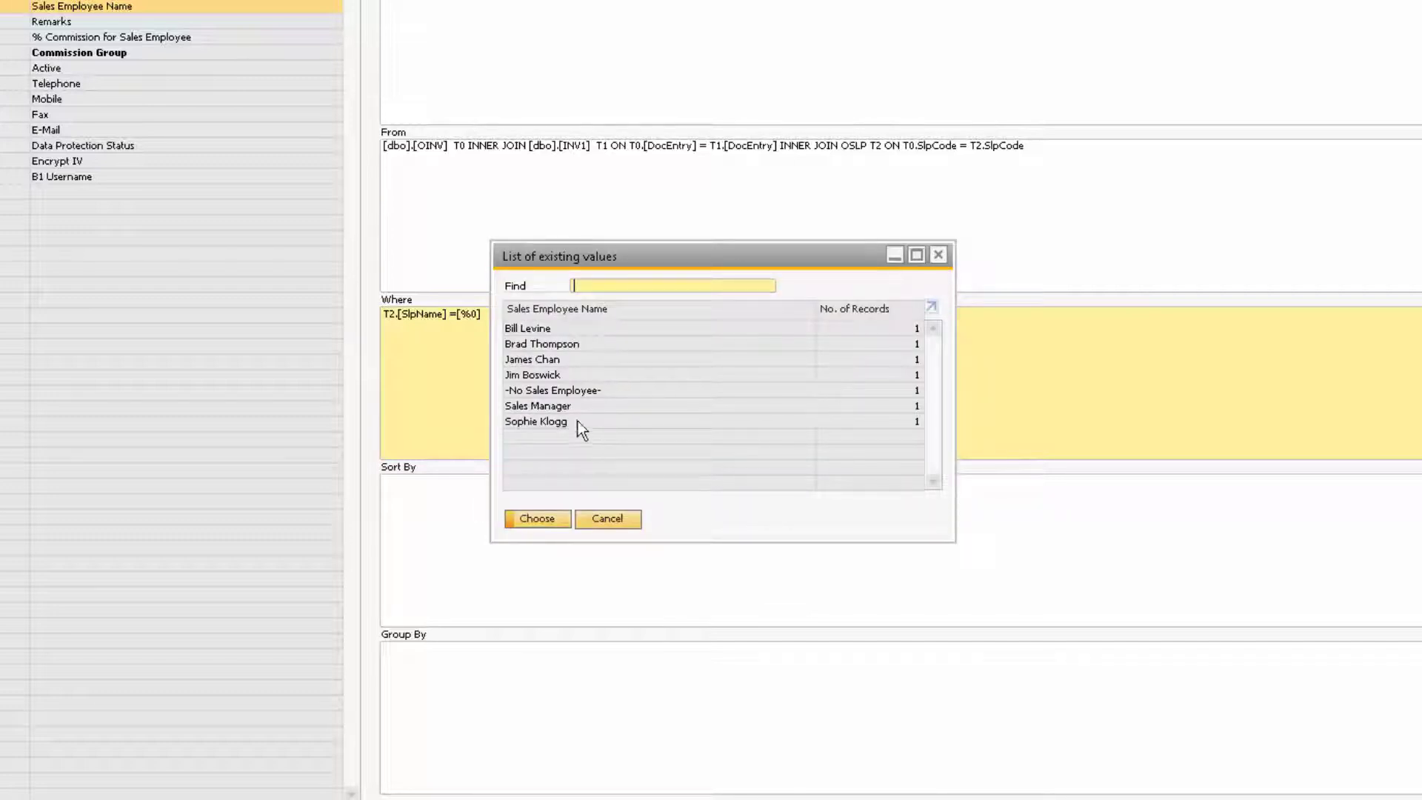
left_click(566, 406)
left_click(544, 520)
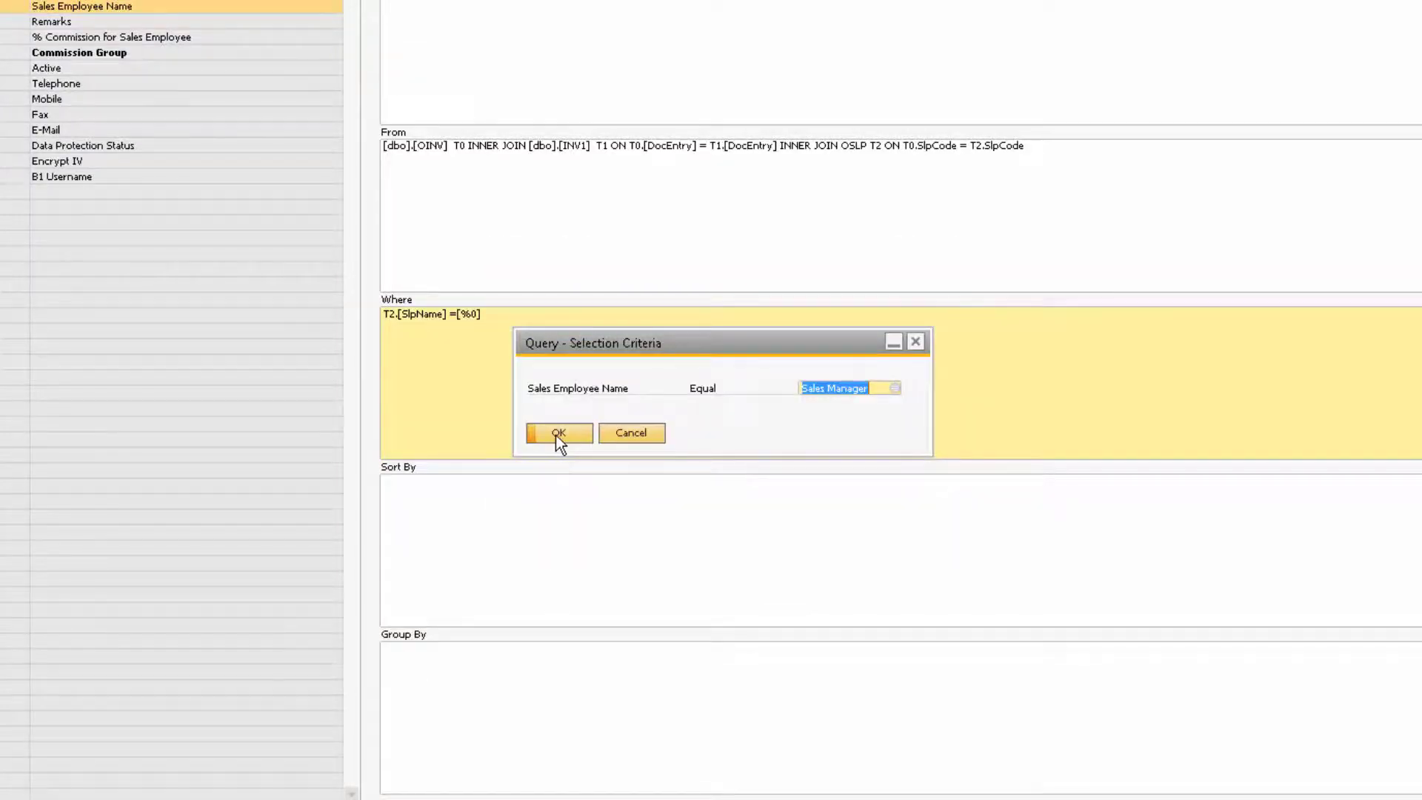
left_click(557, 435)
left_click(1097, 217)
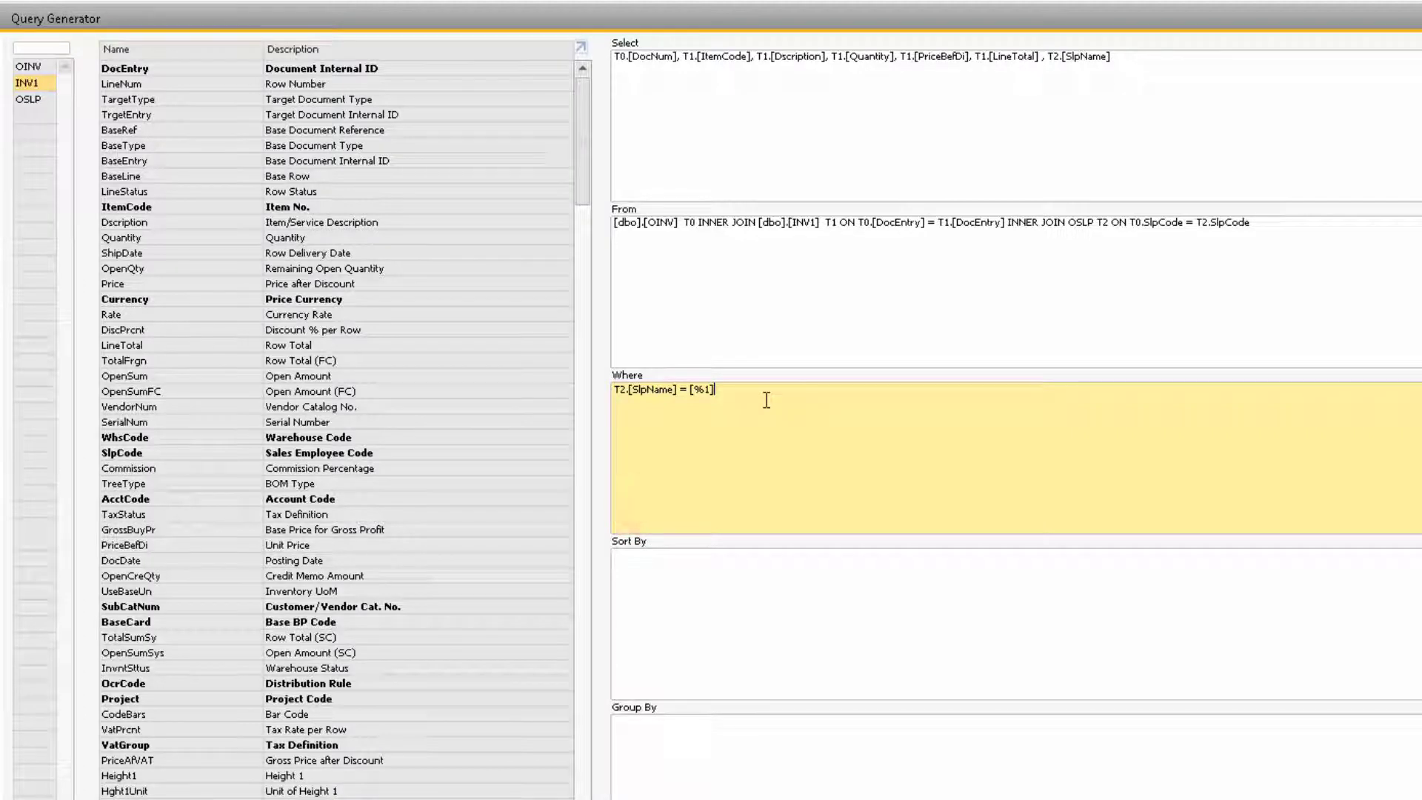
Step: Sort the results by T1.[PriceBefDi] DESC, highest unit price first
left_click(676, 570)
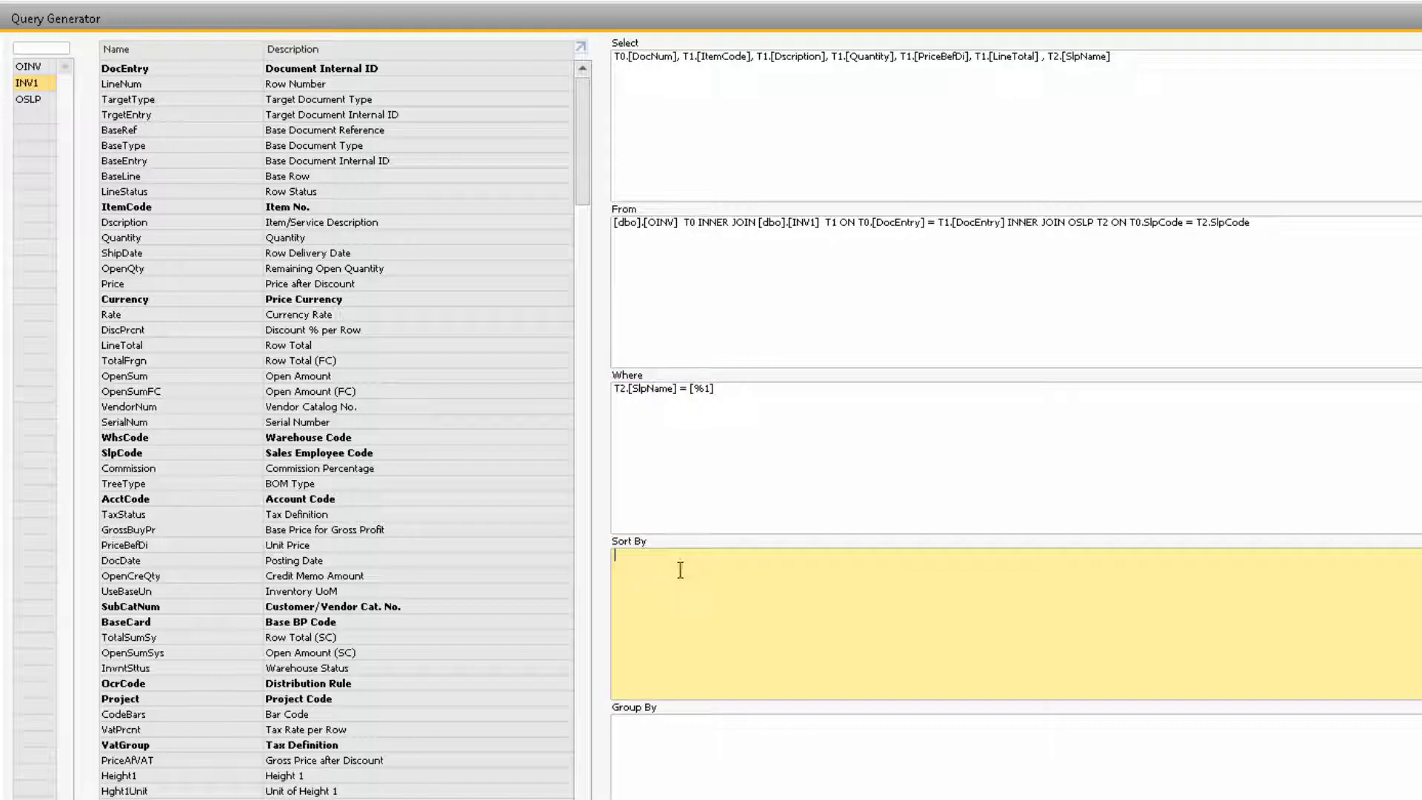
double_click(308, 547)
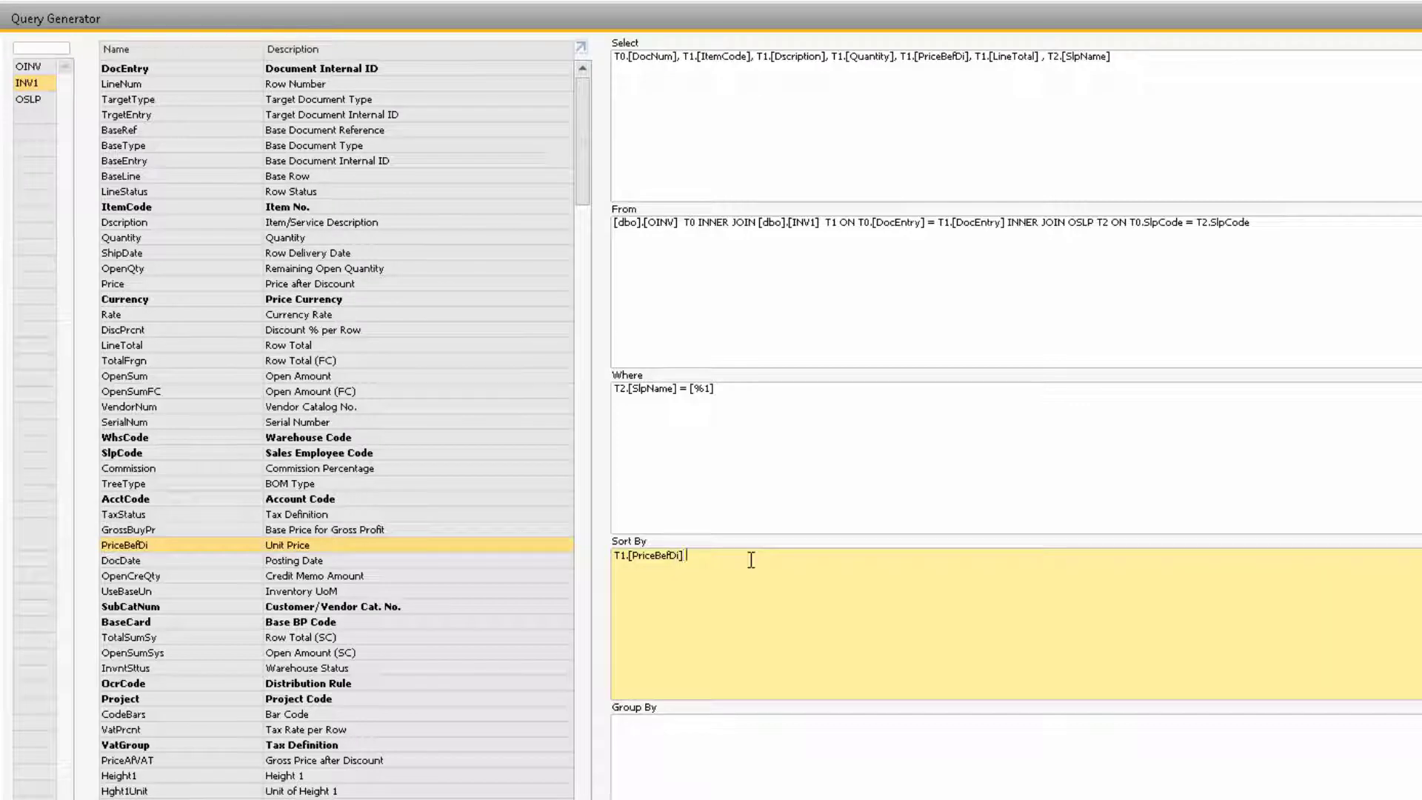
type("DESC")
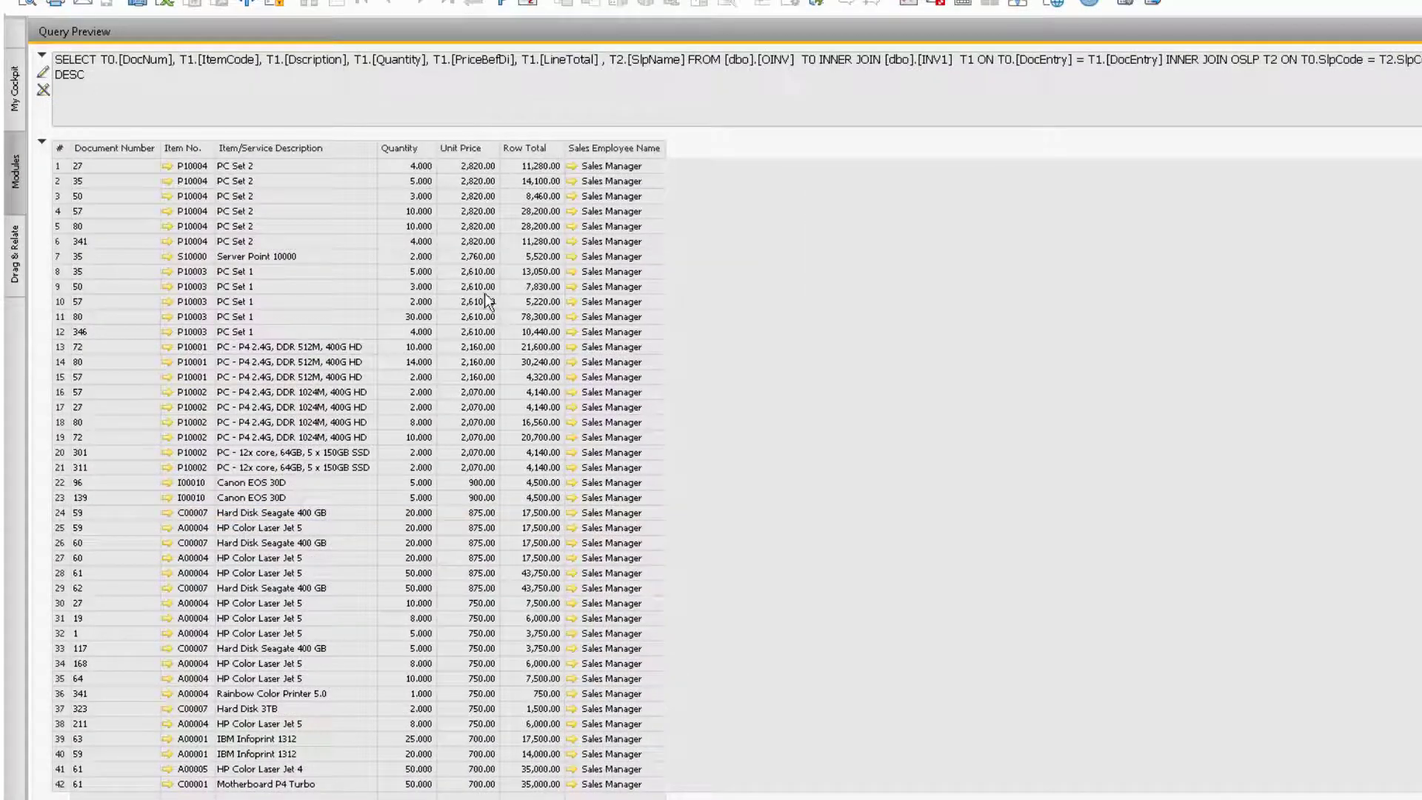
scroll(495, 335, "down", 2)
scroll(495, 373, "down", 3)
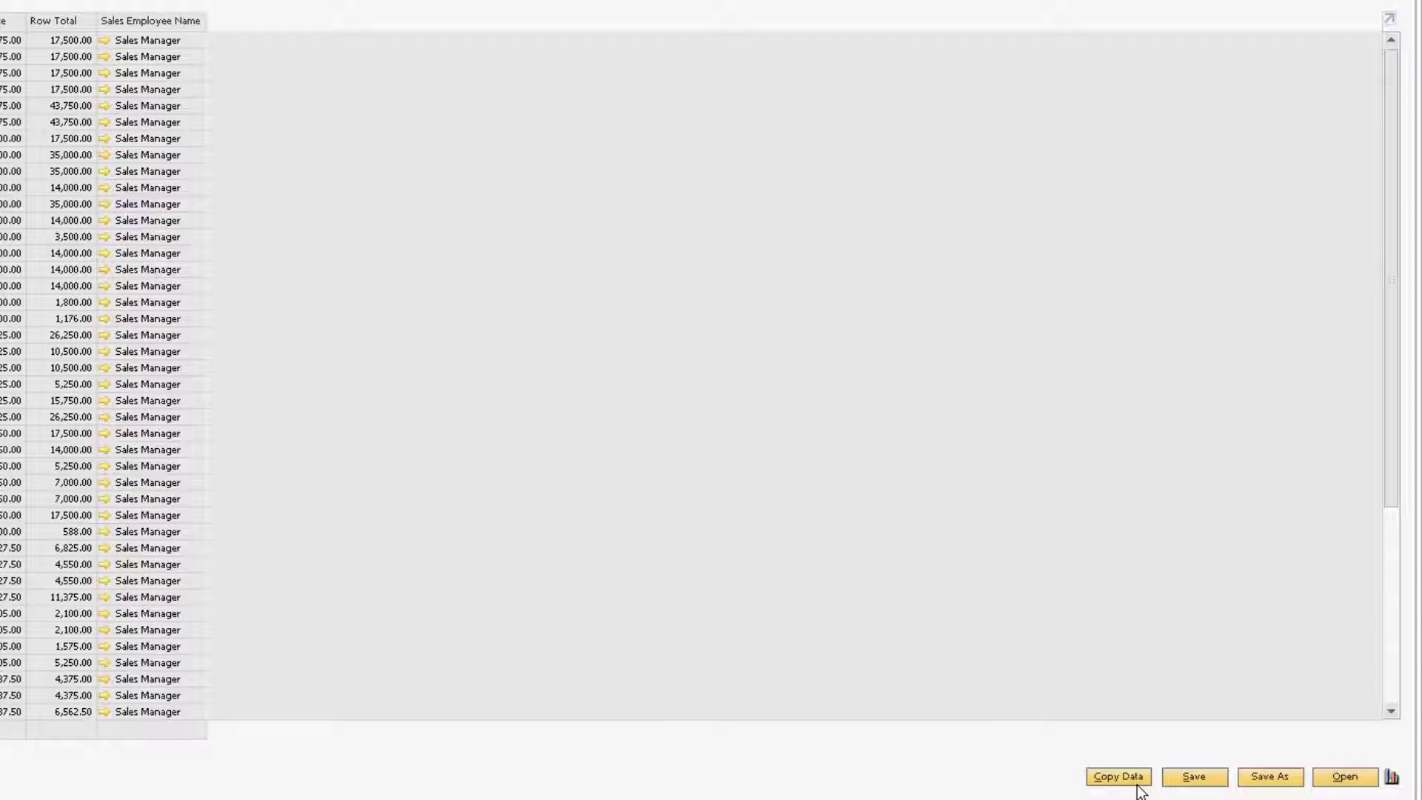
left_click(1224, 782)
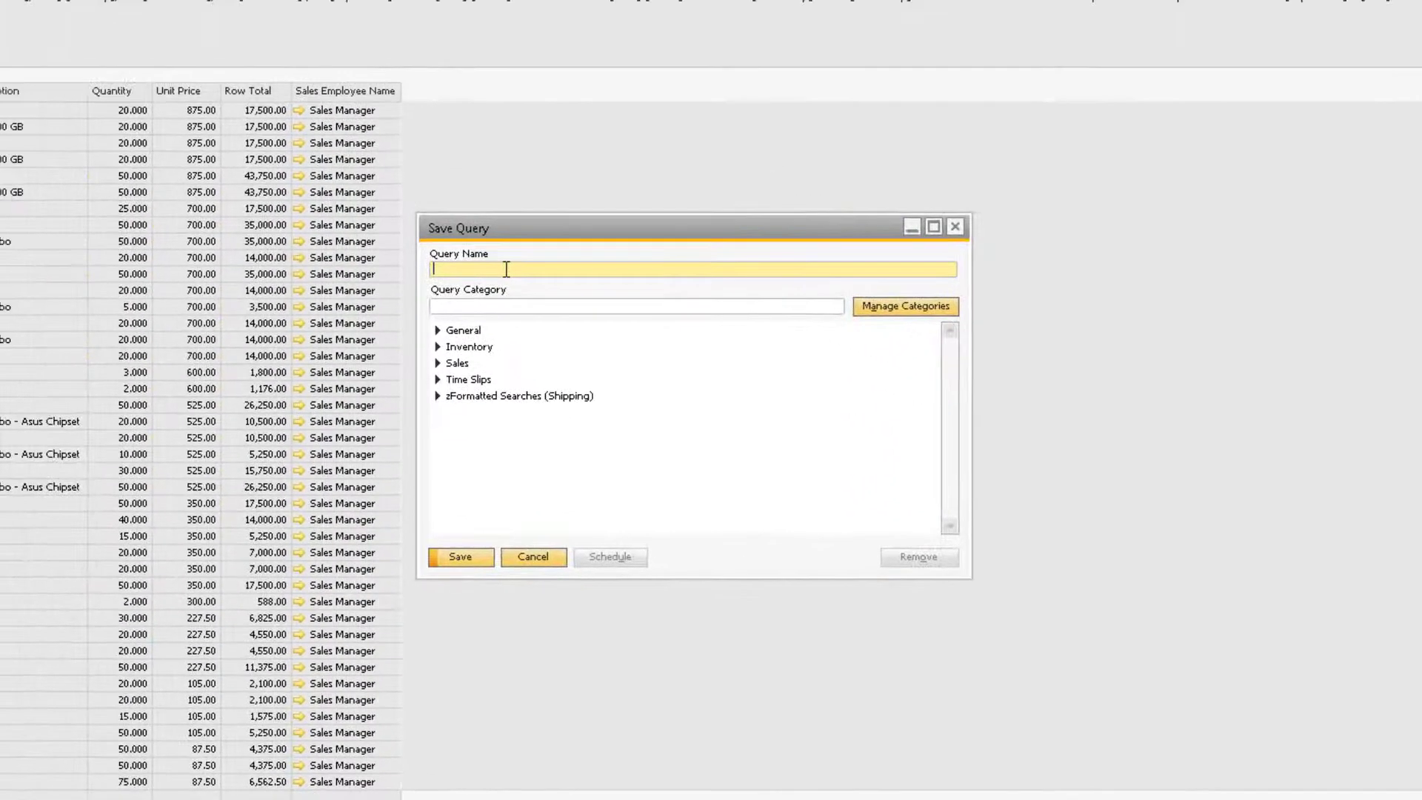
Step: Save the query as 'Invoices by Sales Employee' in the Sales category
type("Invoices by Sales Employee")
left_click(460, 362)
left_click(463, 557)
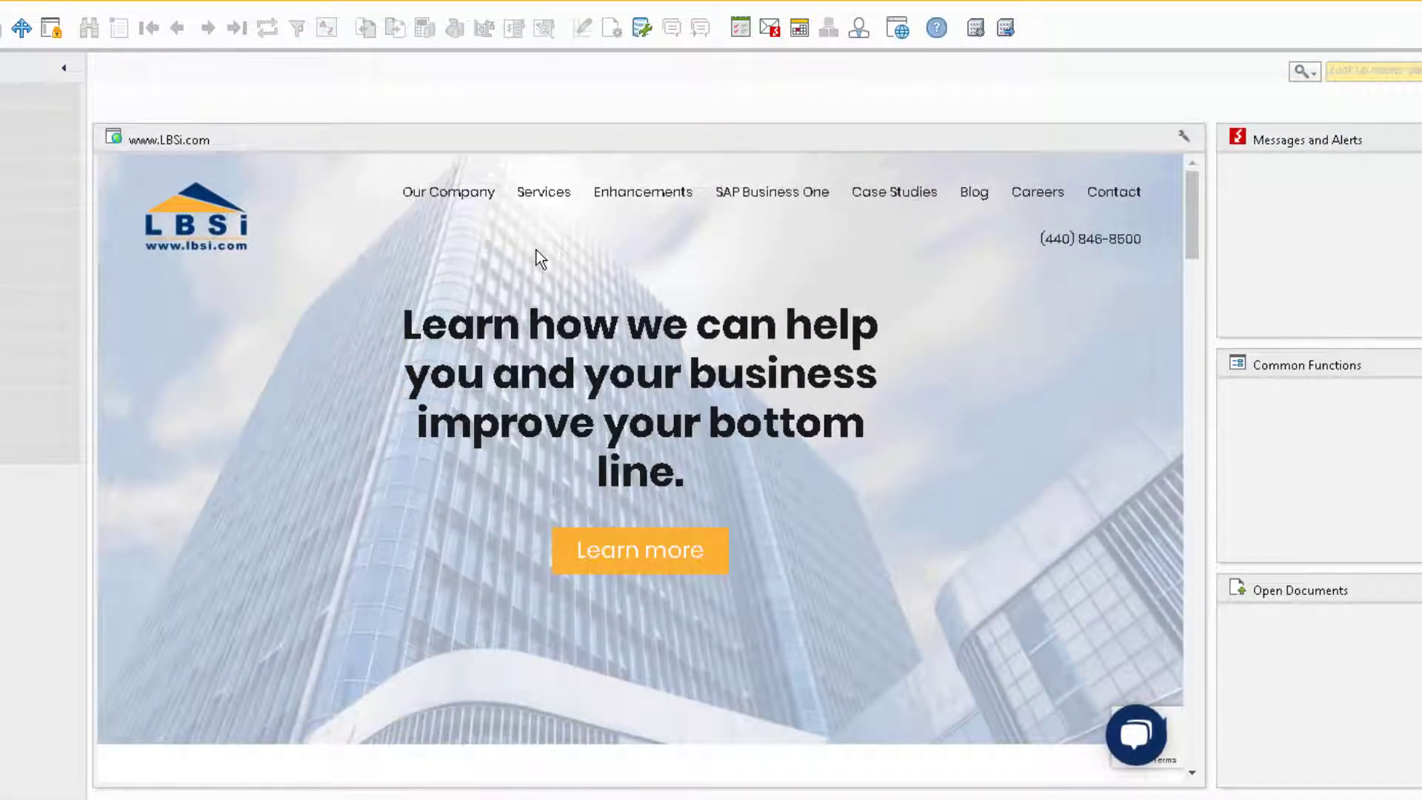
Step: Rerun the saved query from Query Manager for the first listed salesperson
left_click(643, 30)
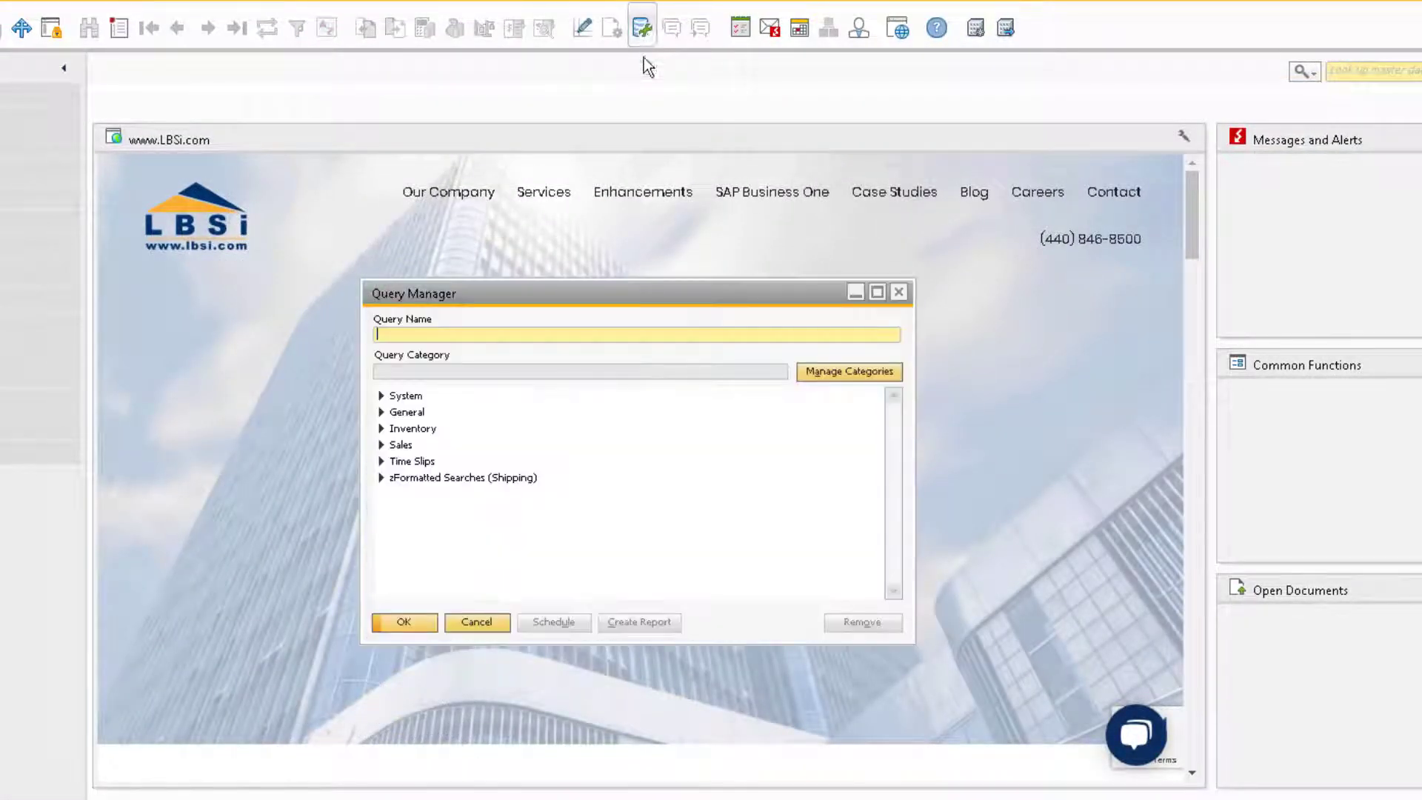
left_click(382, 445)
double_click(499, 461)
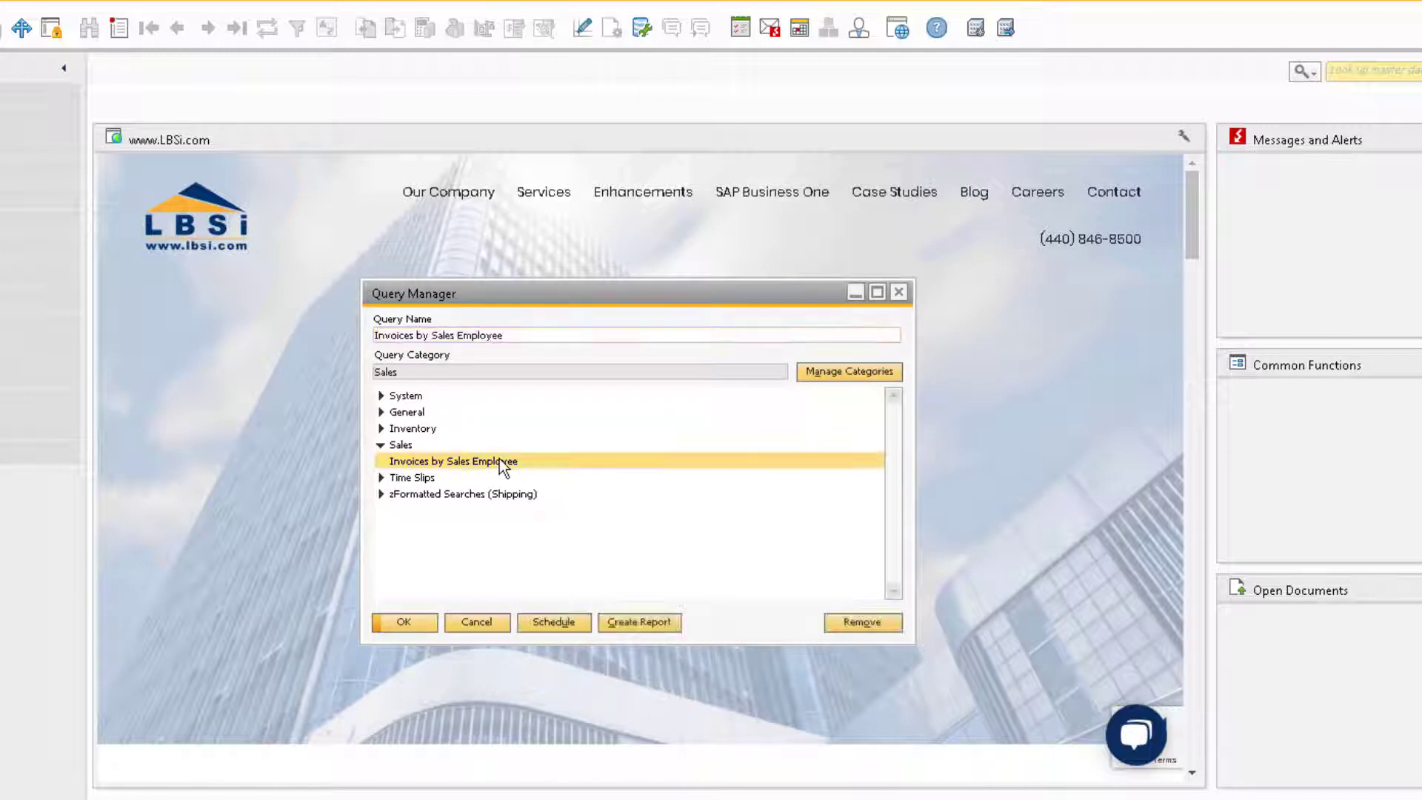
key("Tab")
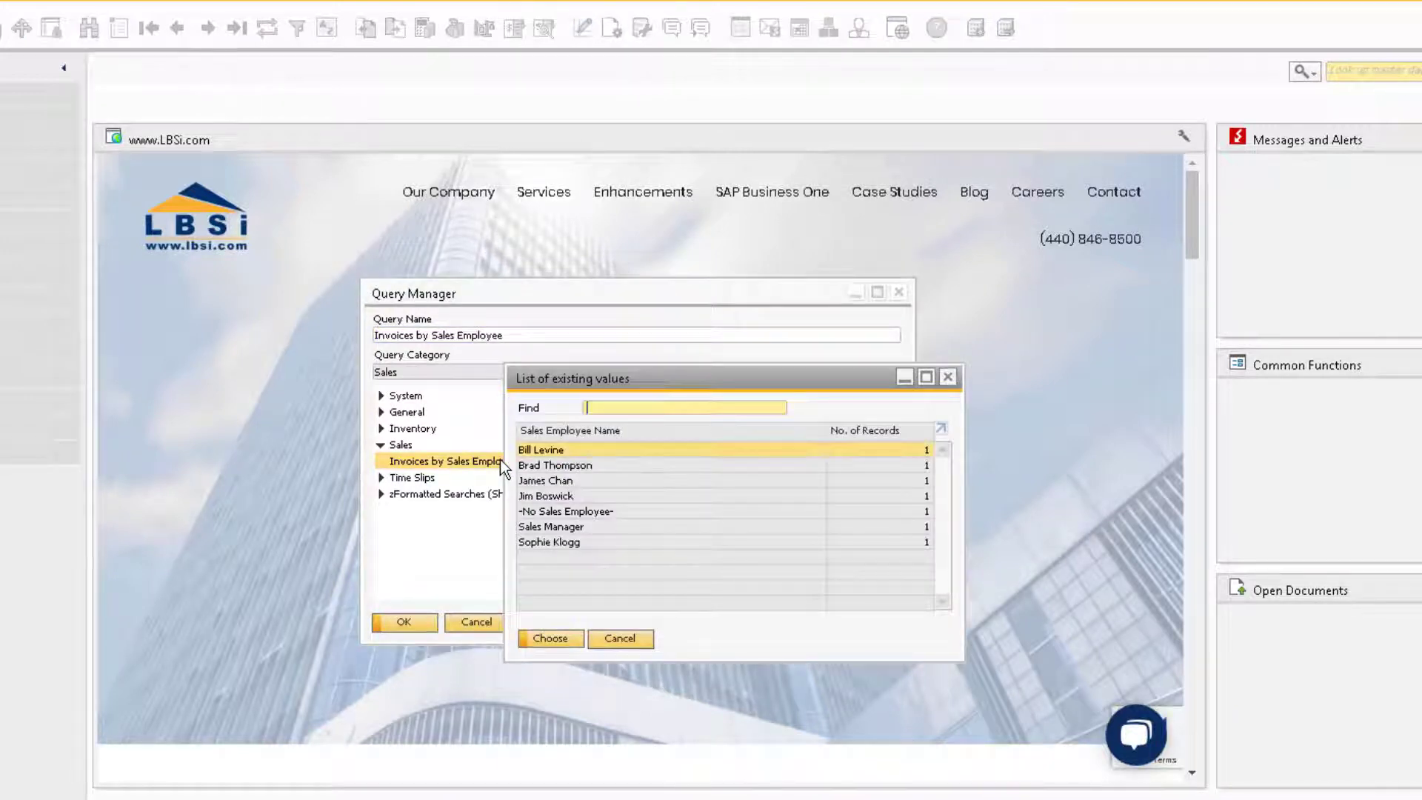
key("Return")
key("Return")
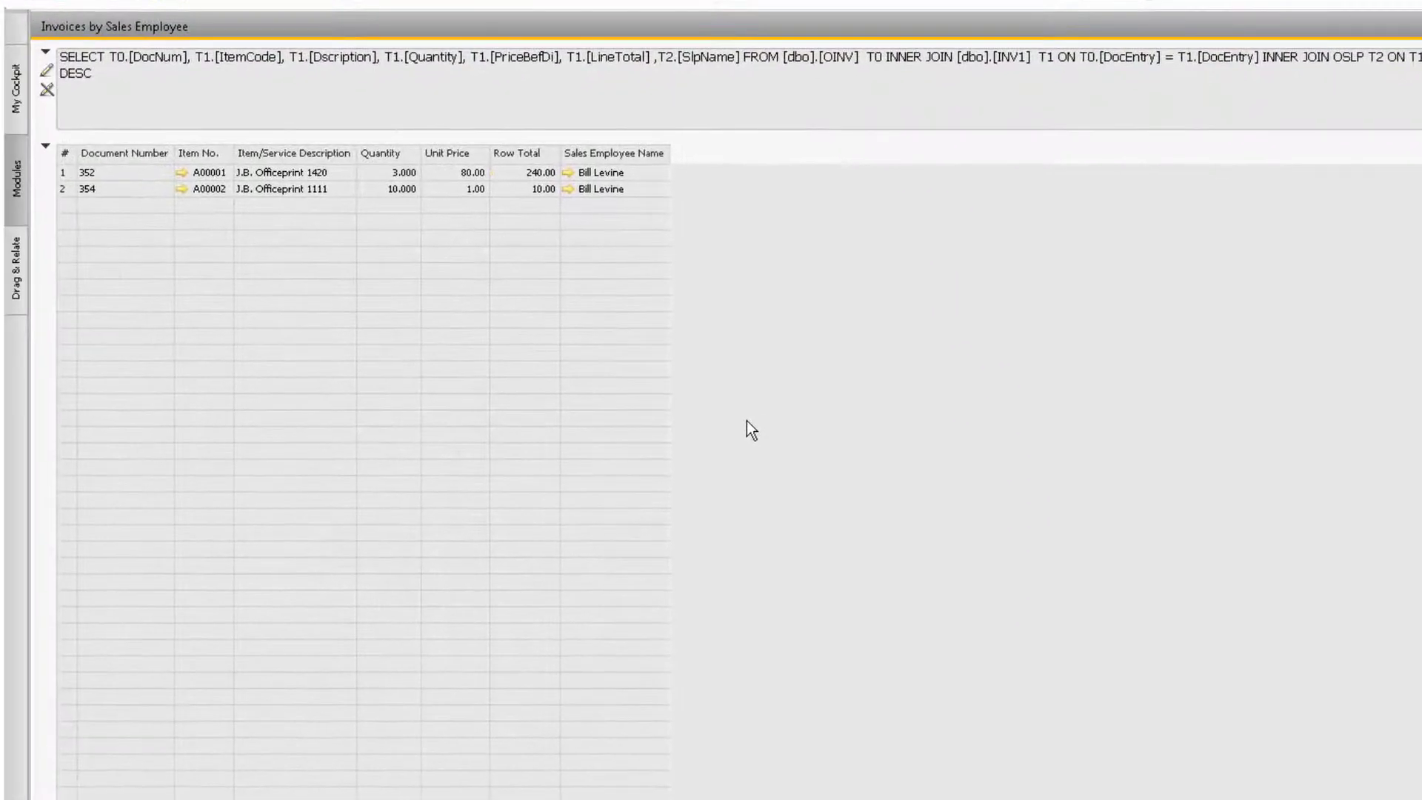
Step: Edit the query text to change the PriceBefDi sort from DESC to ASC
left_click(47, 69)
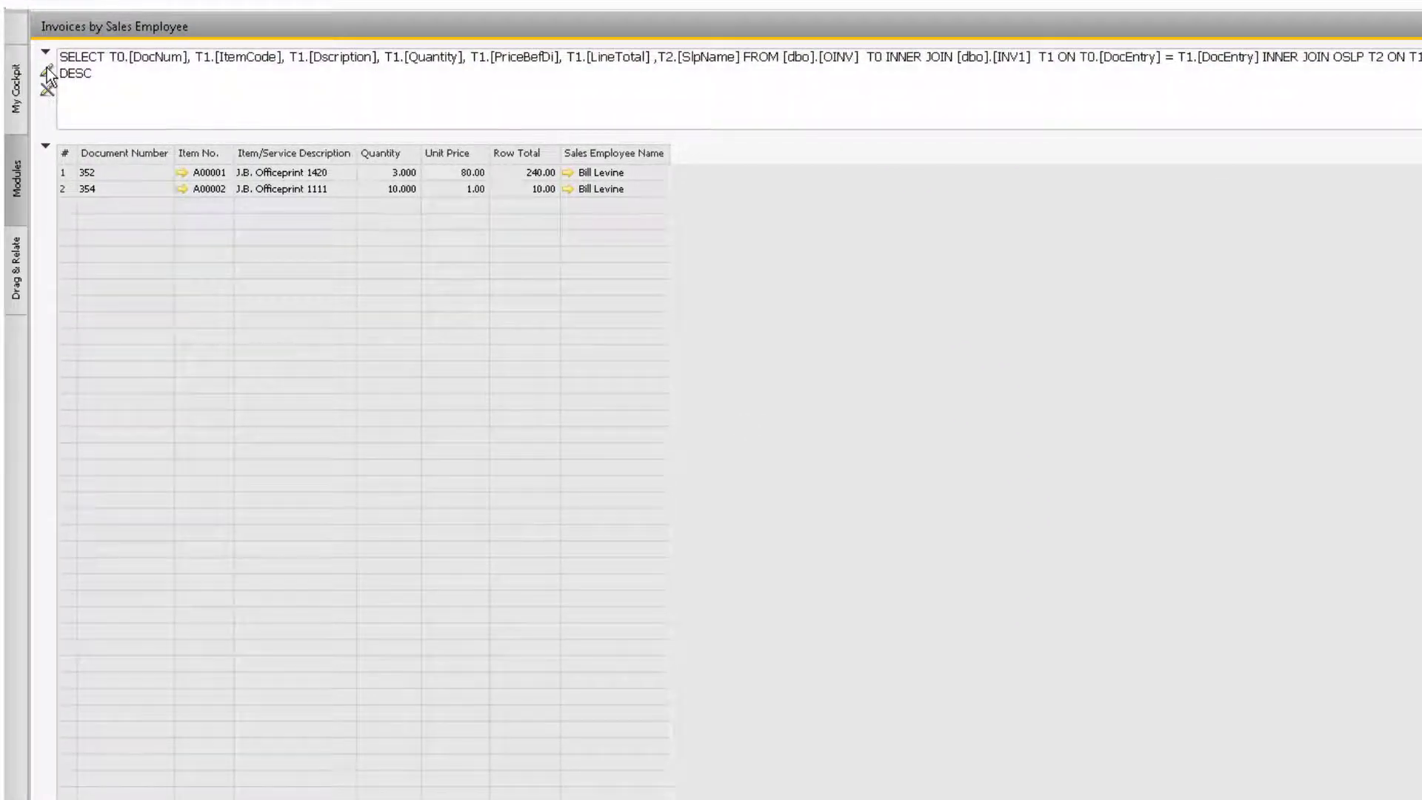
left_click(45, 149)
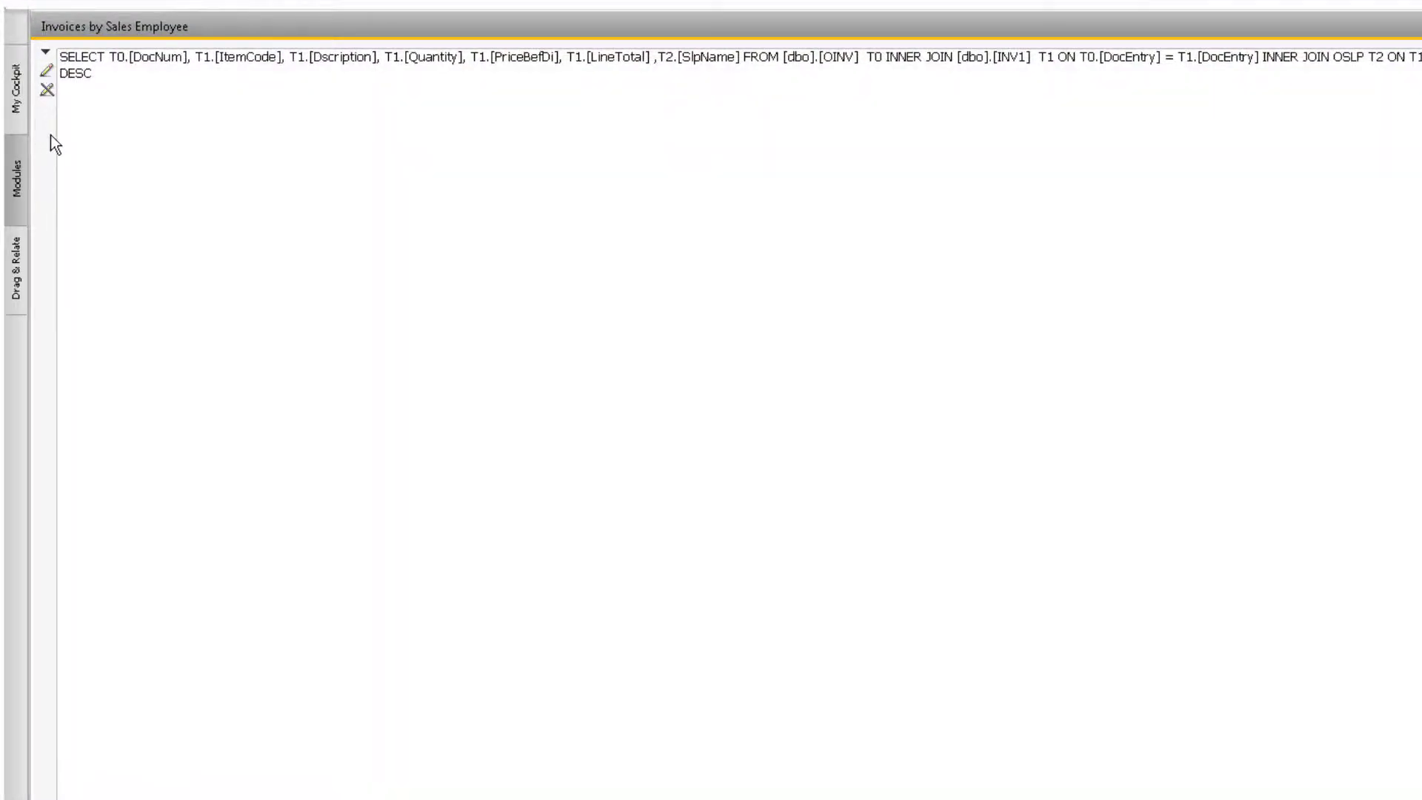
left_click(95, 78)
left_click(172, 75)
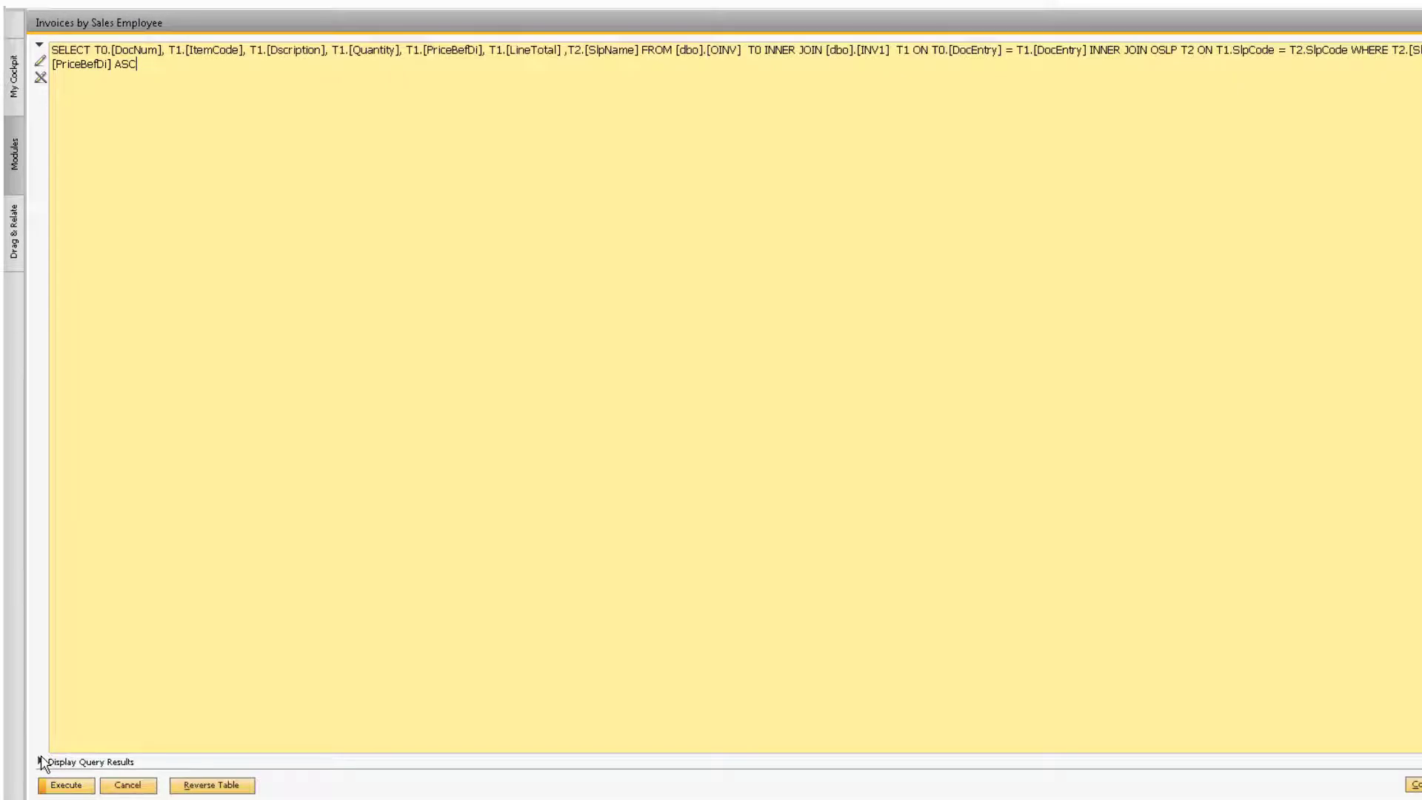
Step: Rerun the edited query and pick the first salesperson from the prompt list
left_click(42, 761)
left_click(83, 785)
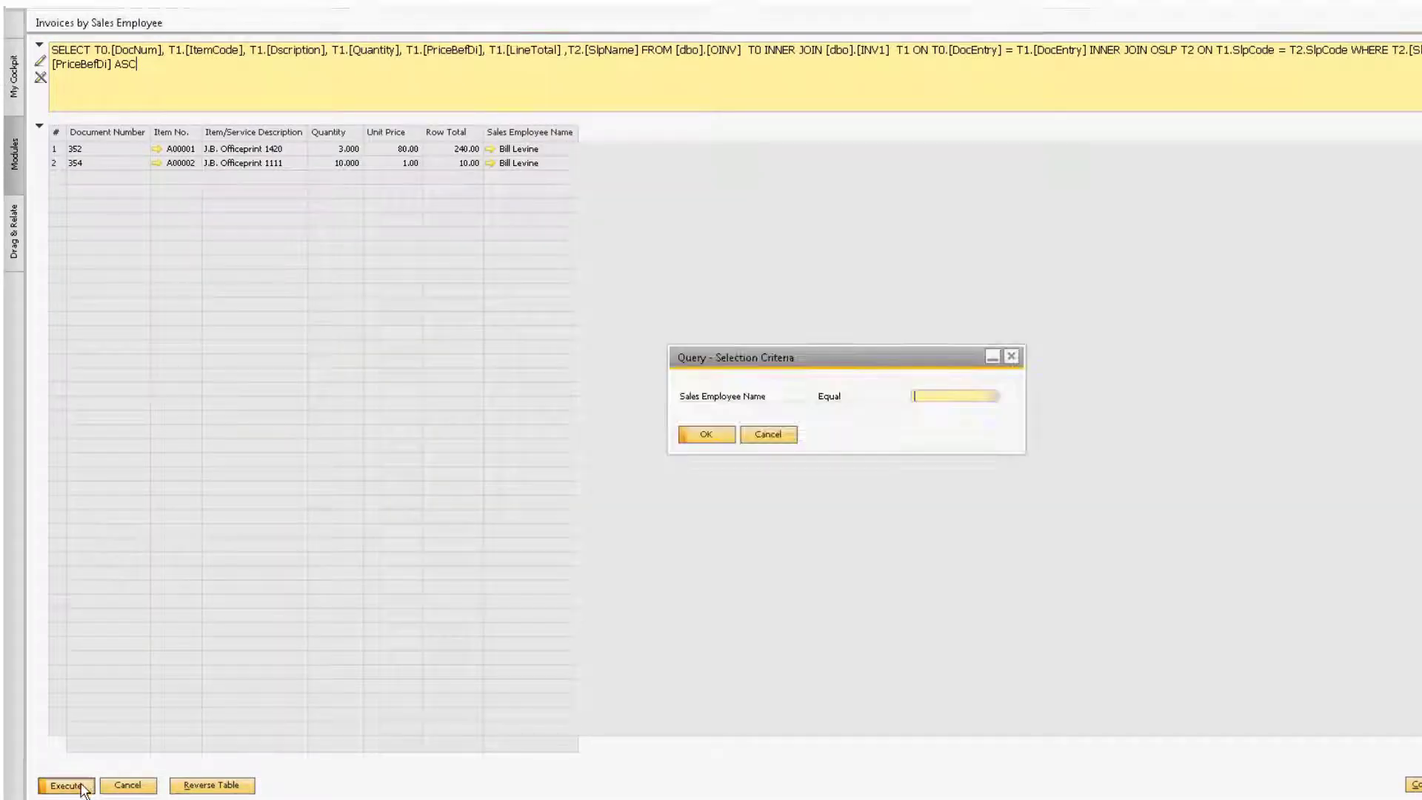
key("Tab")
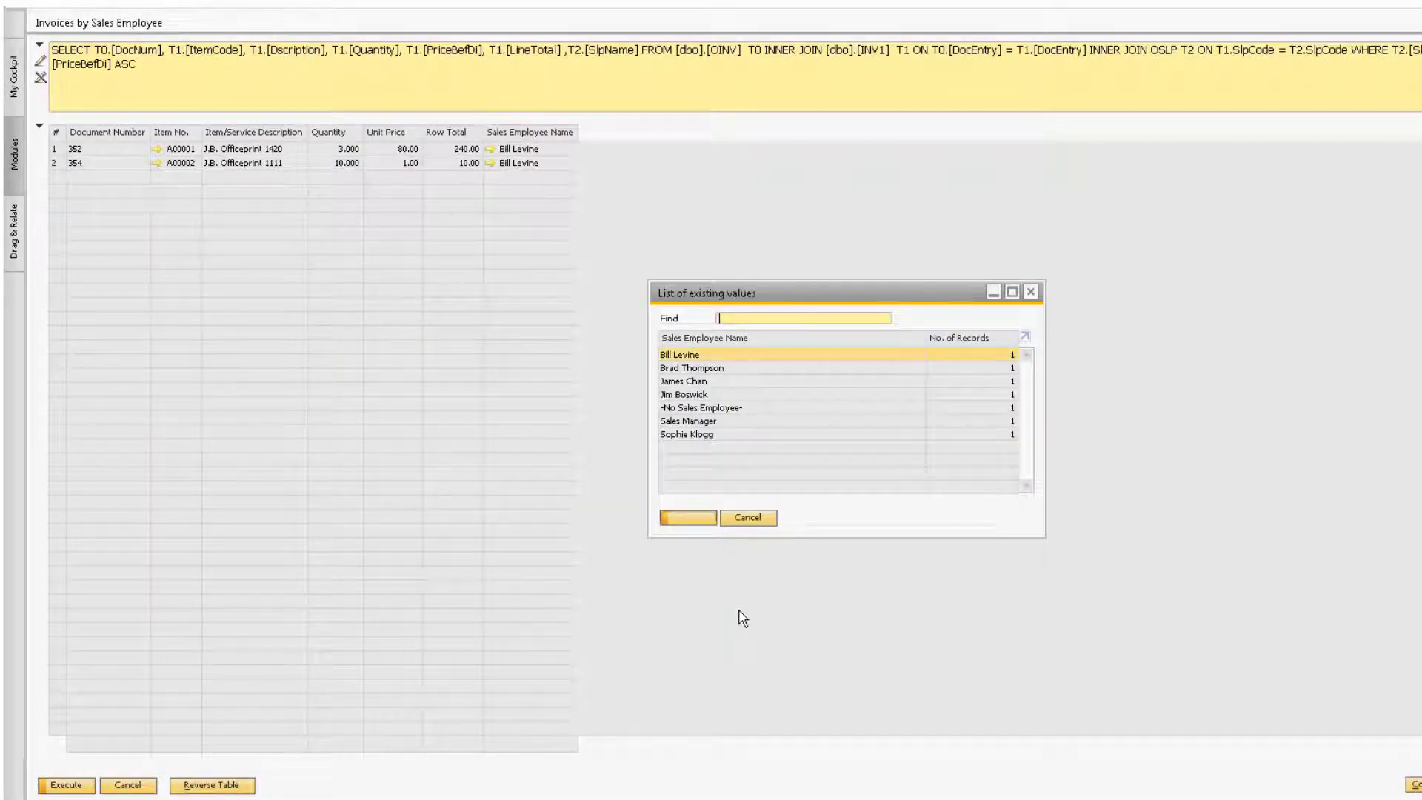
key("Return")
key("Return")
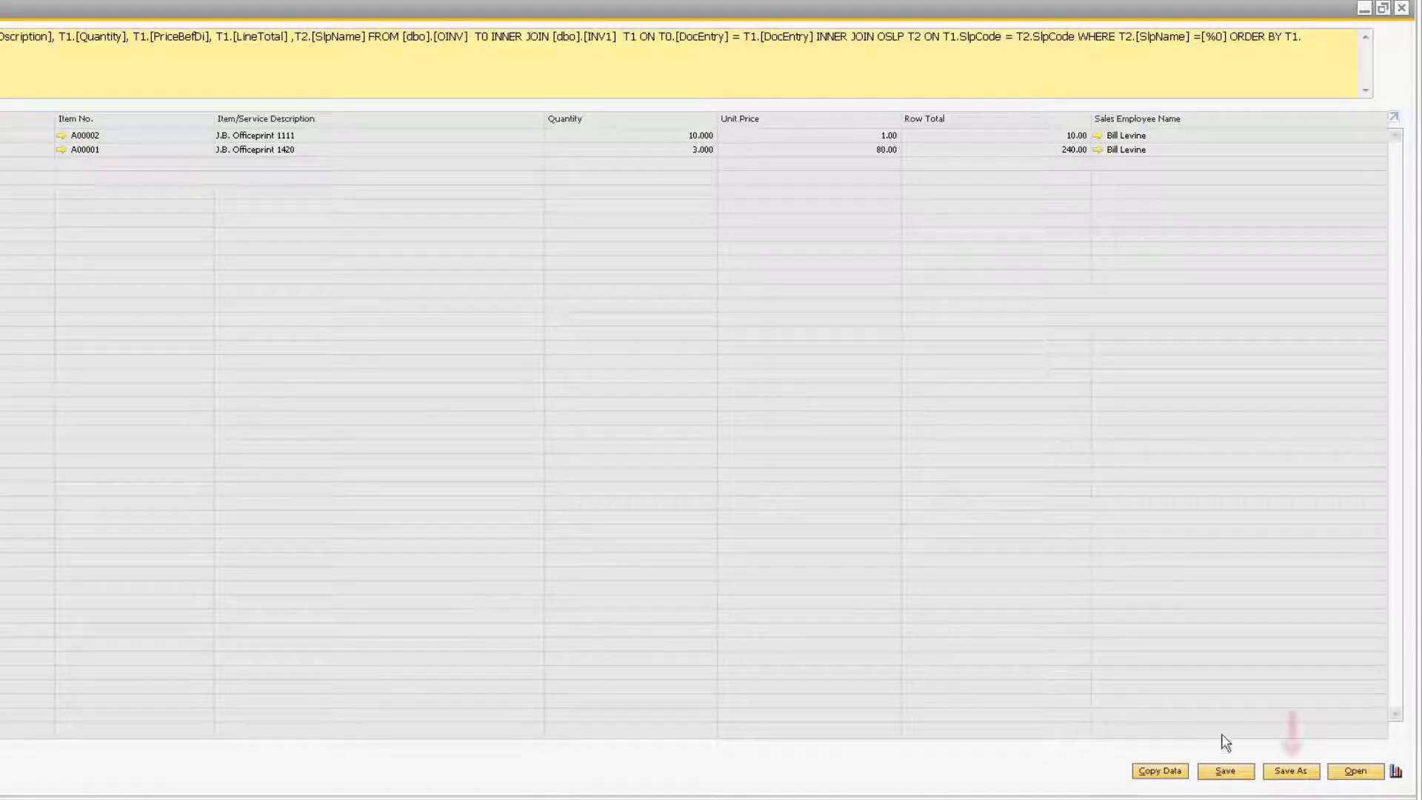
Step: Save the ascending query as a copy and confirm both queries appear under Sales in Query Manager
left_click(1291, 771)
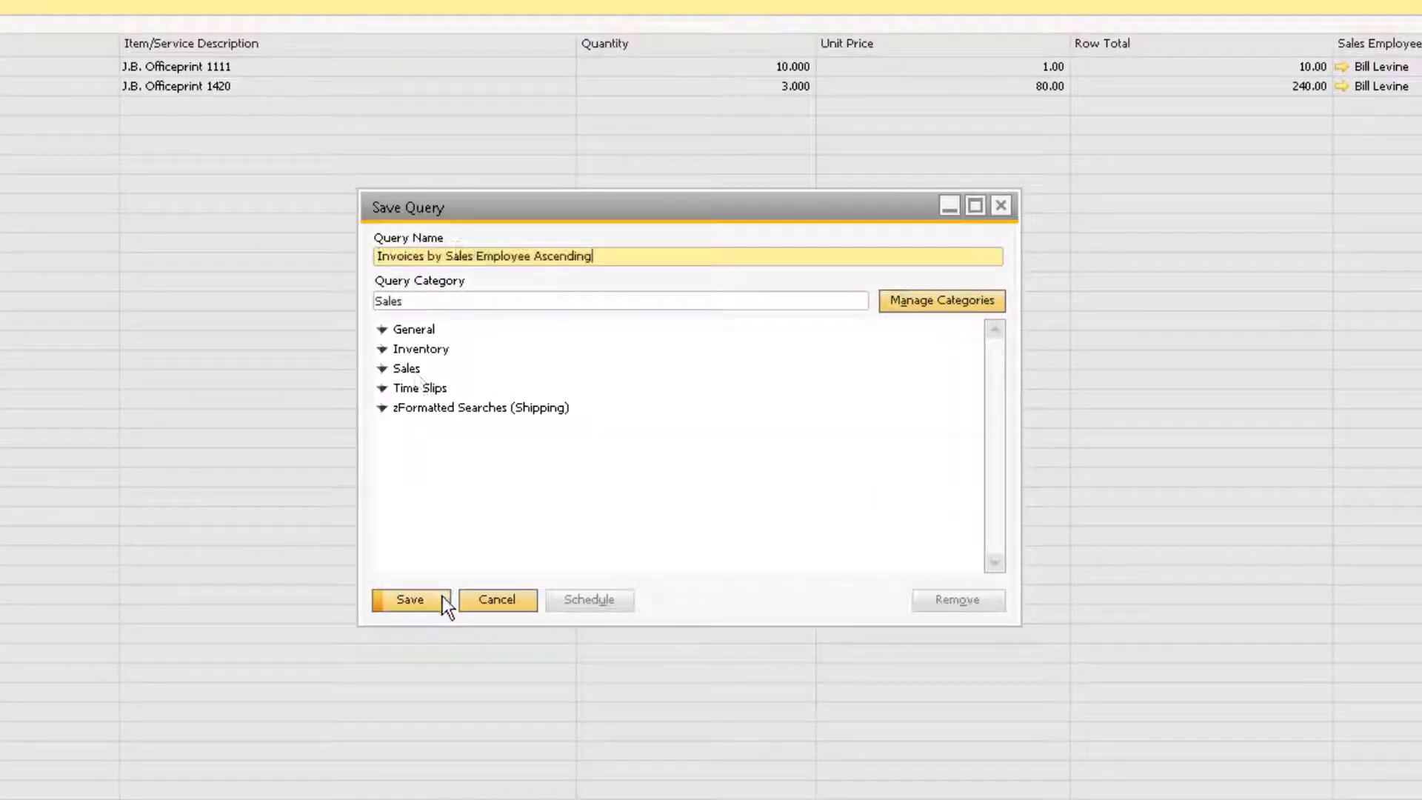
left_click(442, 598)
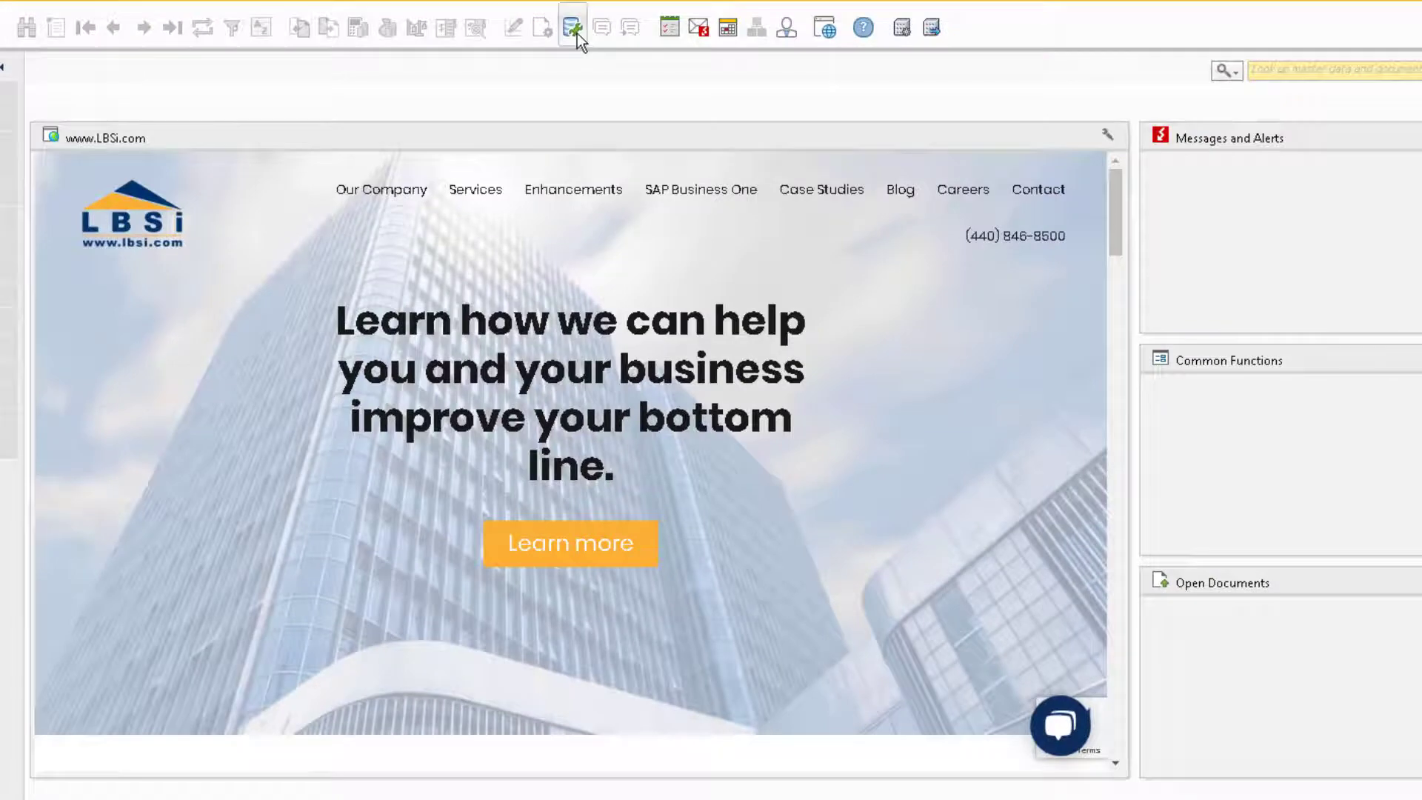
left_click(577, 33)
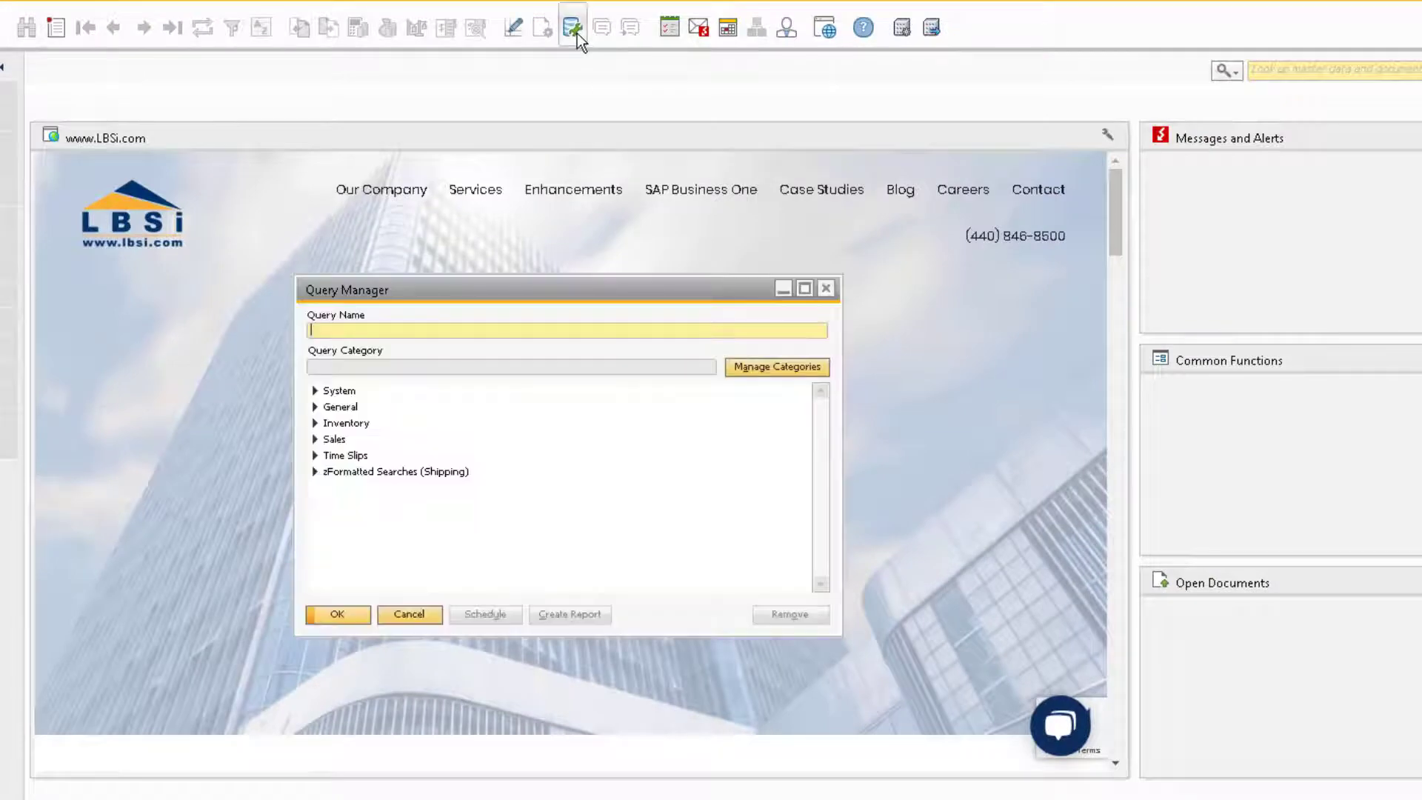
left_click(316, 435)
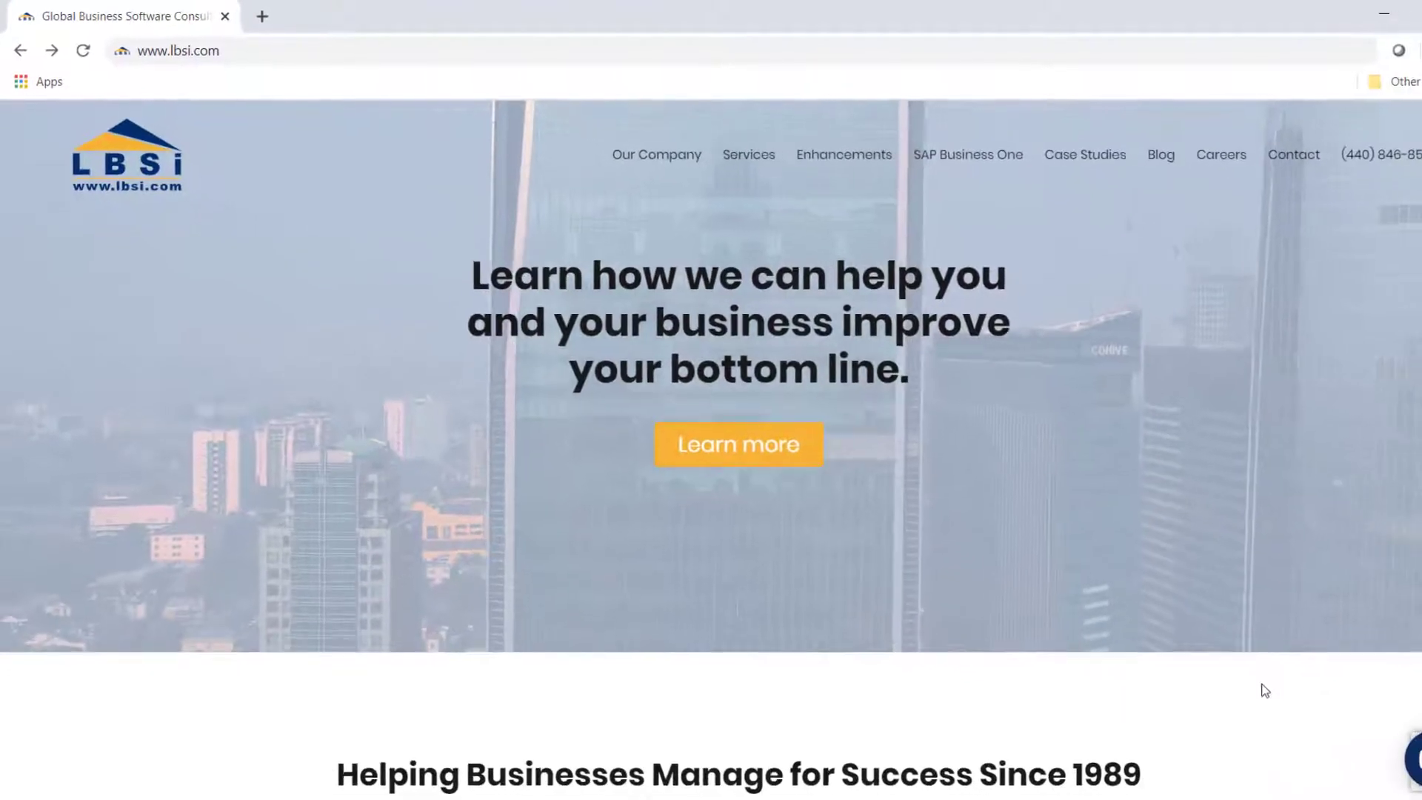
Step: From the lbsi.com Contact page, start an Outlook message to LBSi's SAP support mailbox
left_click(1289, 156)
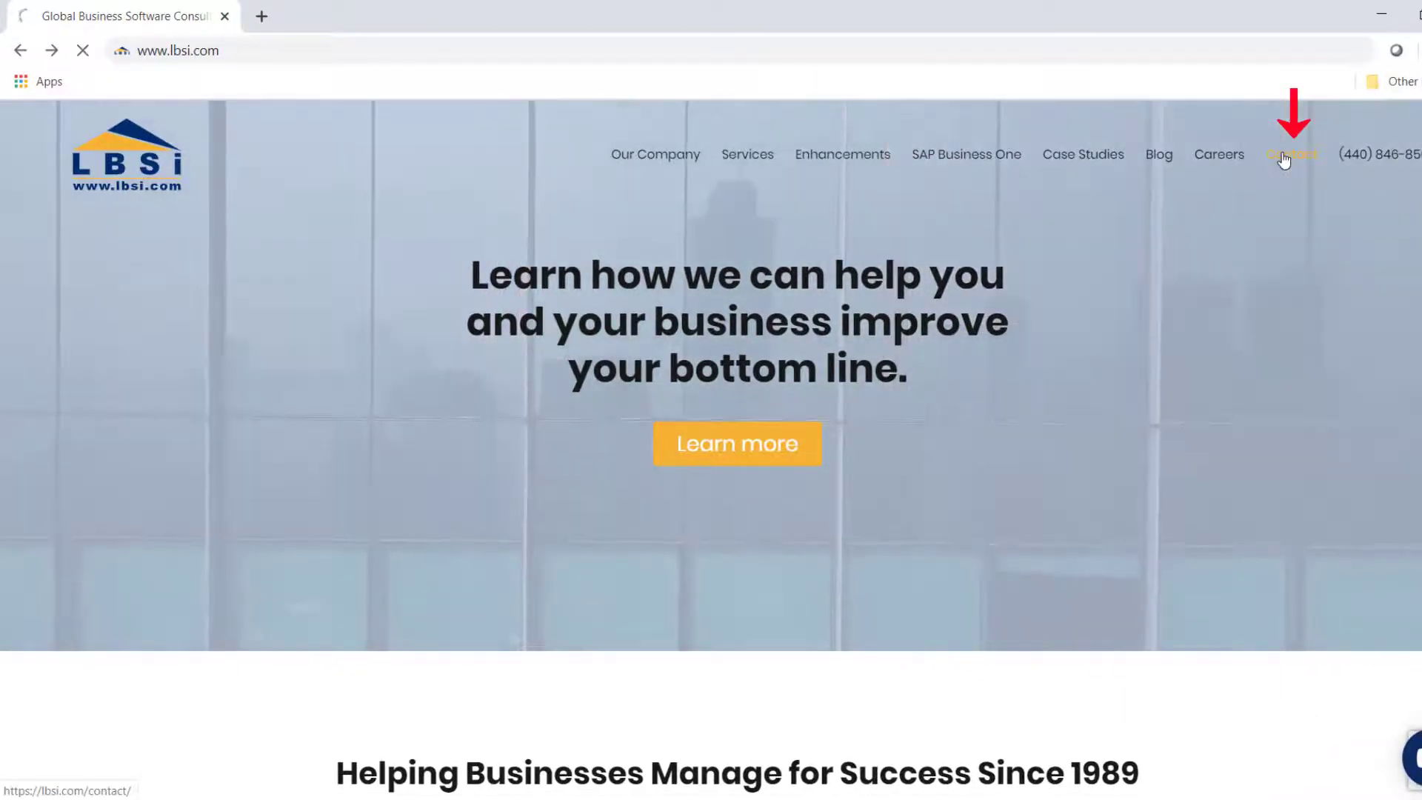
scroll(711, 400, "down", 3)
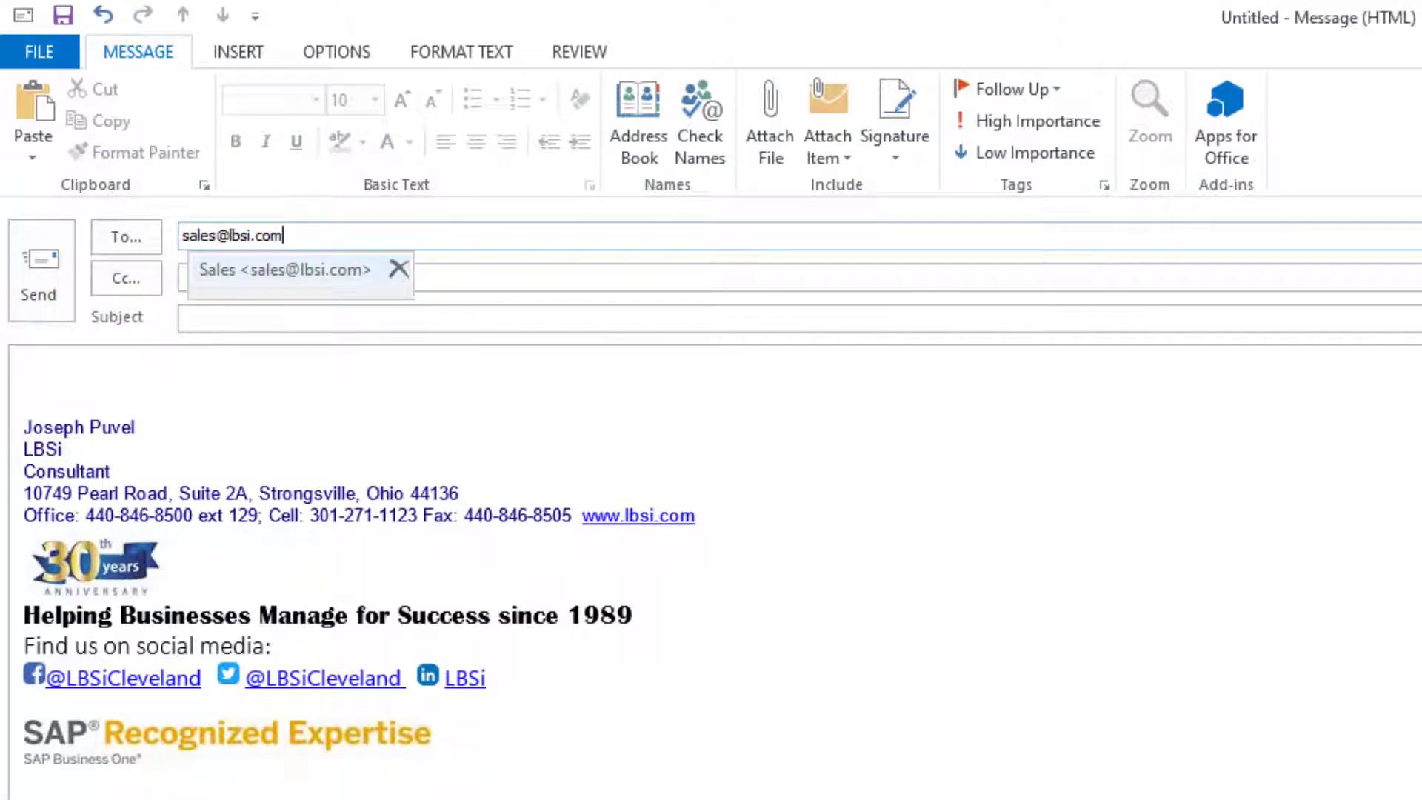
type("psupport")
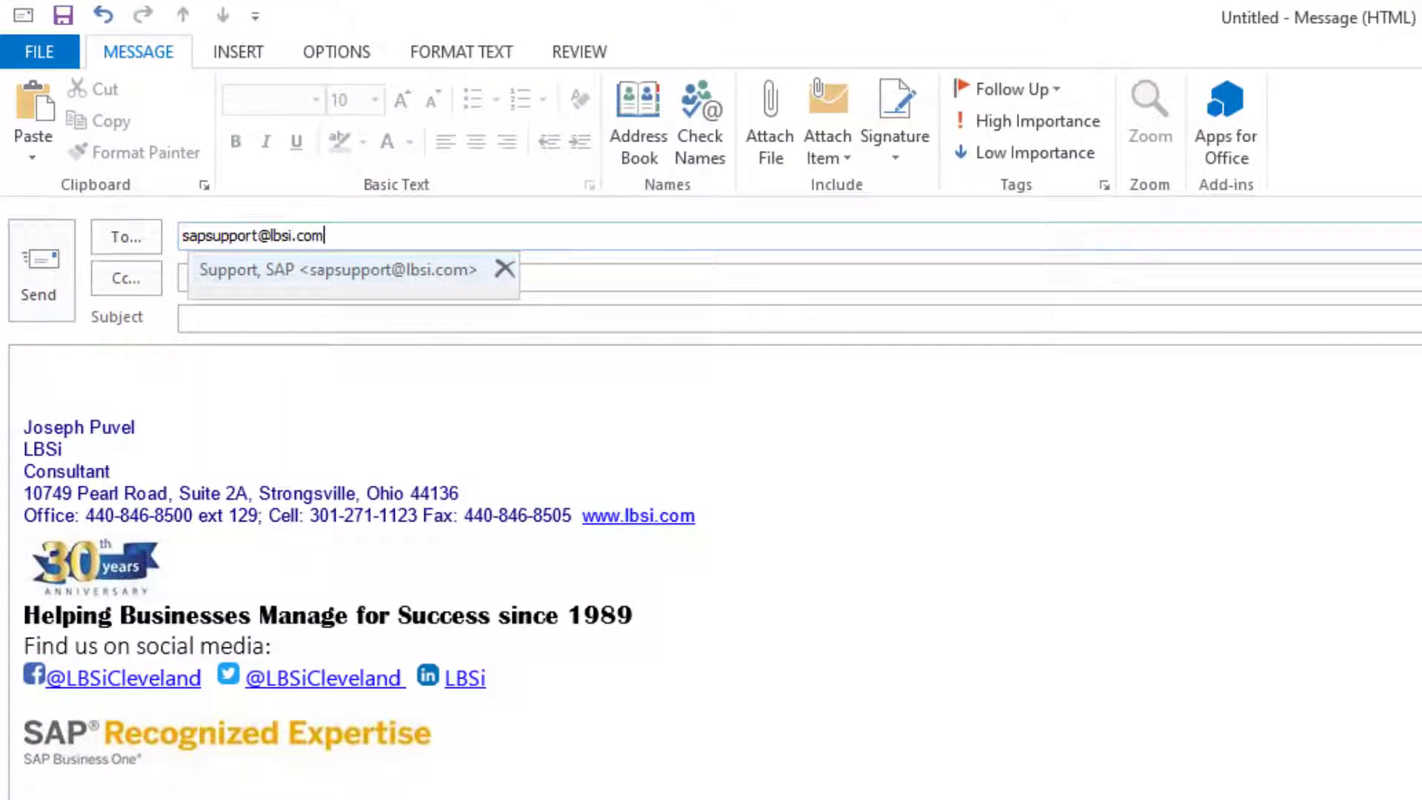